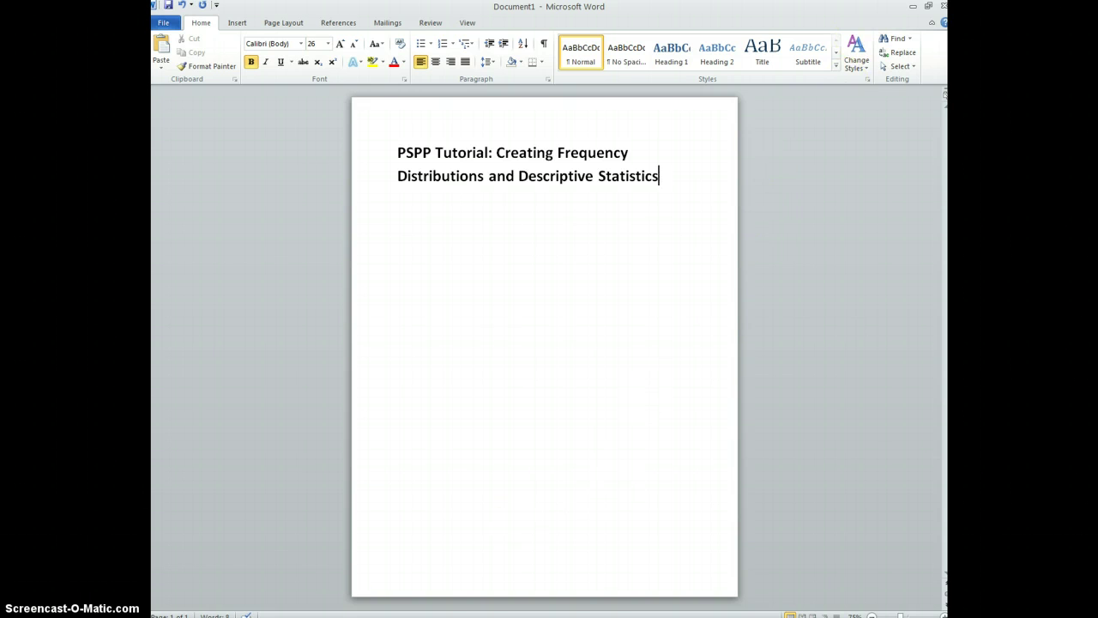
Minimize the Word tutorial title document to reveal the PSPPIRE Data Editor with gss 2006x 012512.sav
left_click(912, 6)
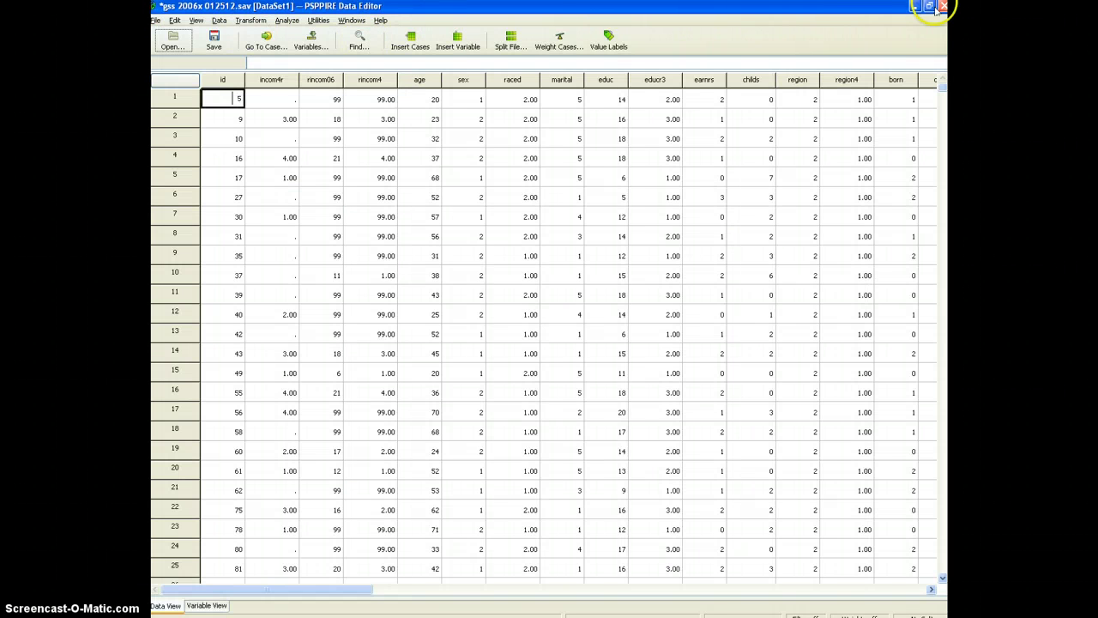
key("shift+Down")
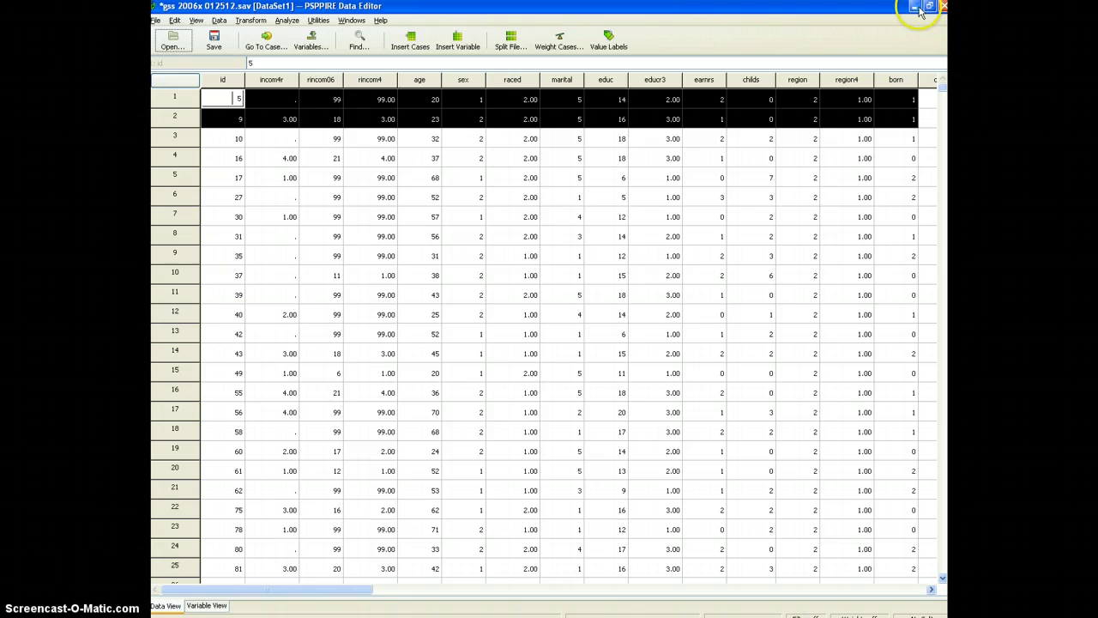
left_click(928, 6)
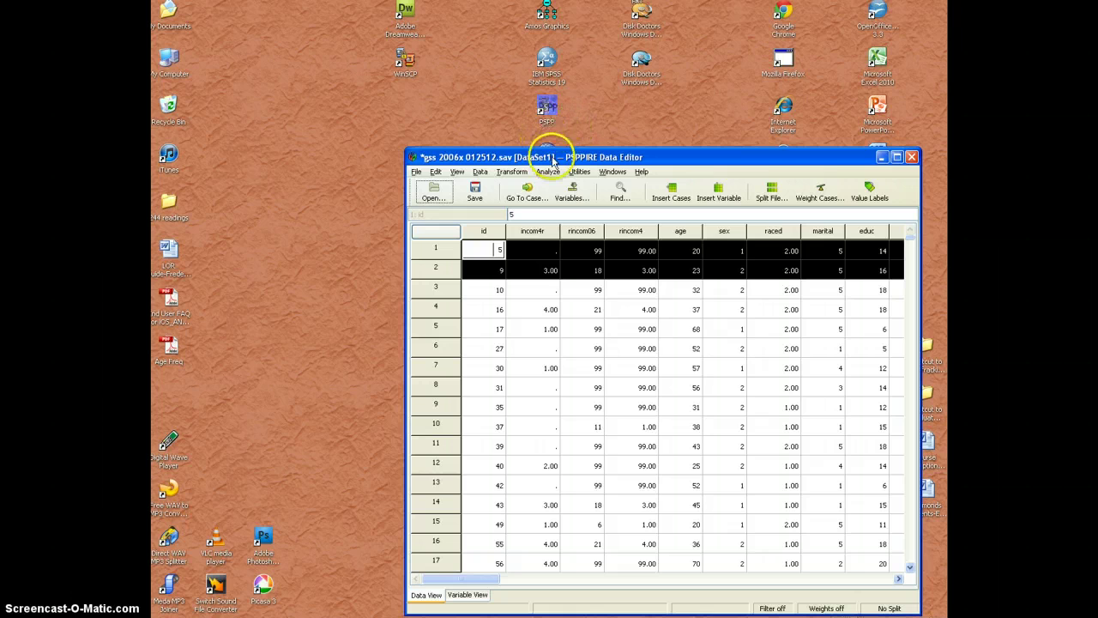
double_click(553, 158)
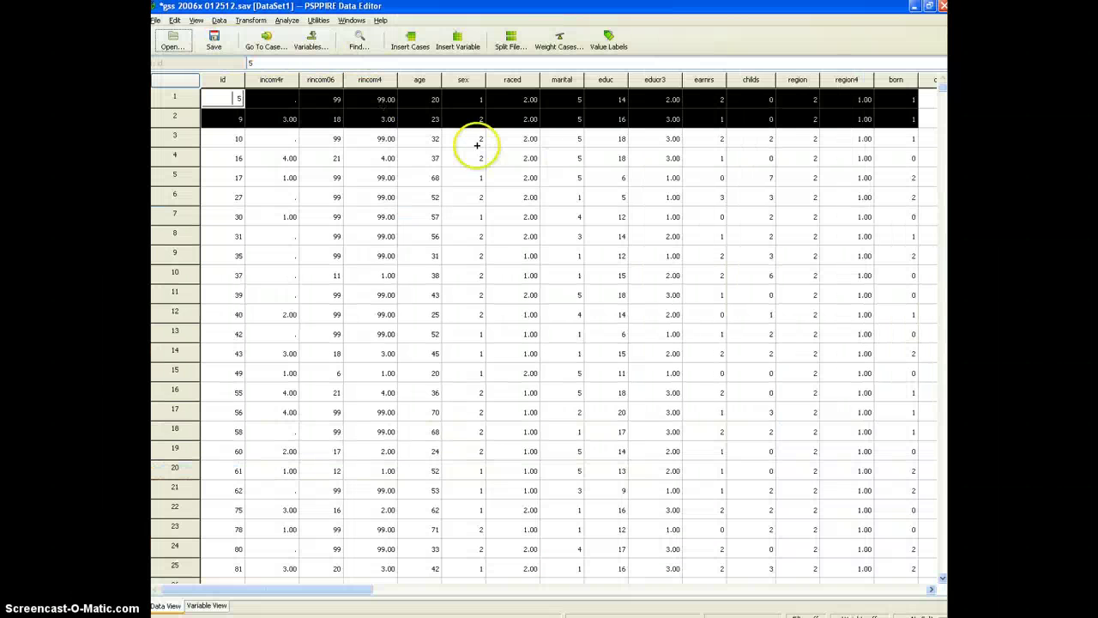
left_click(156, 20)
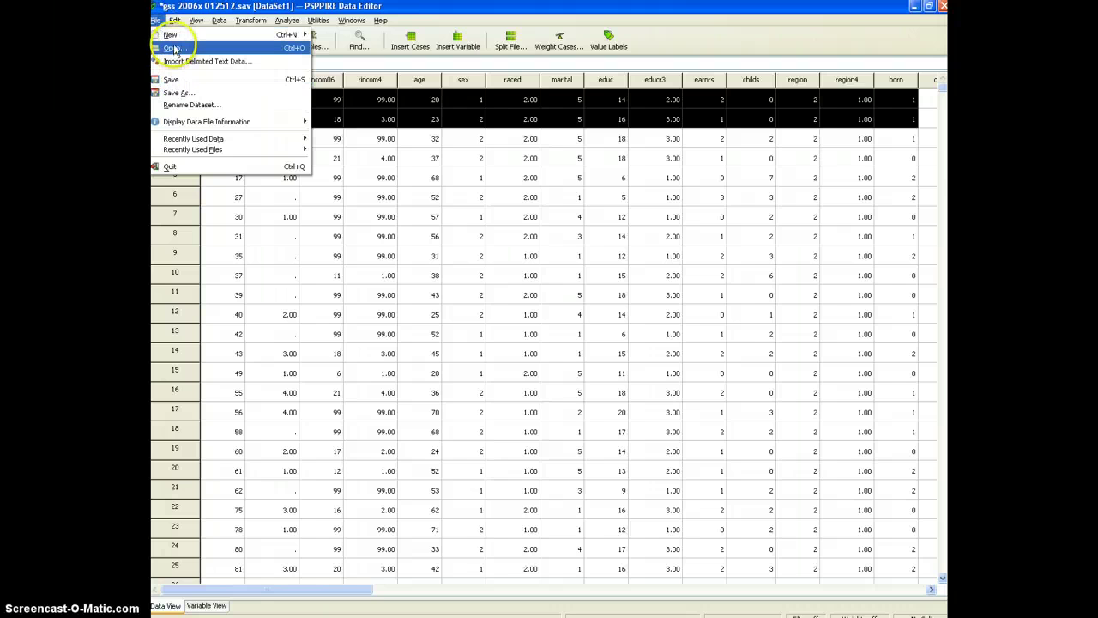
left_click(175, 48)
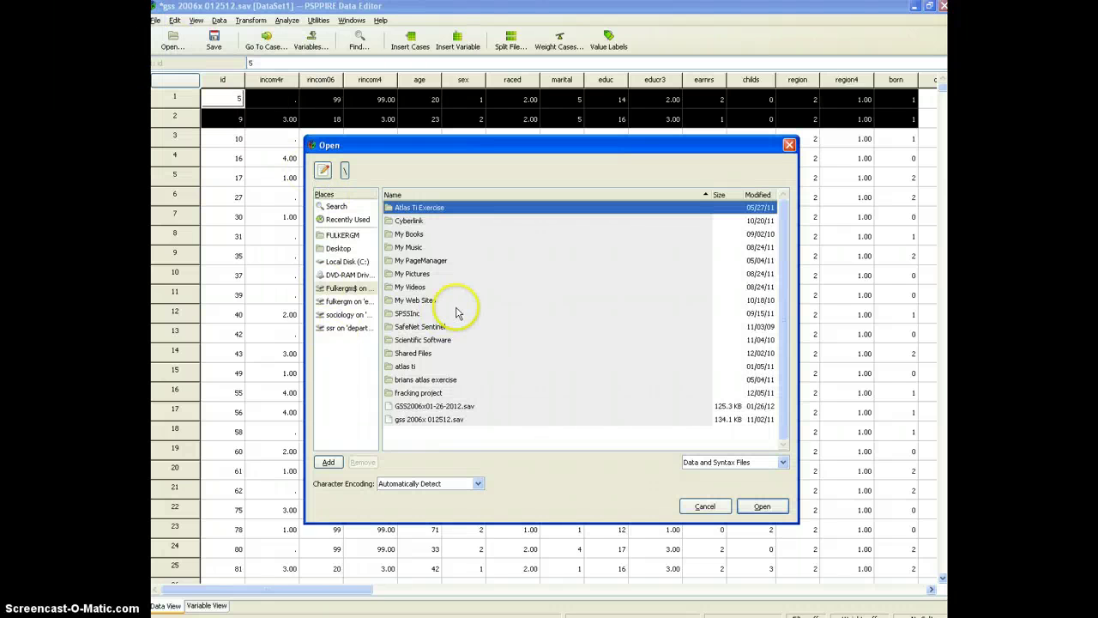
left_click(434, 423)
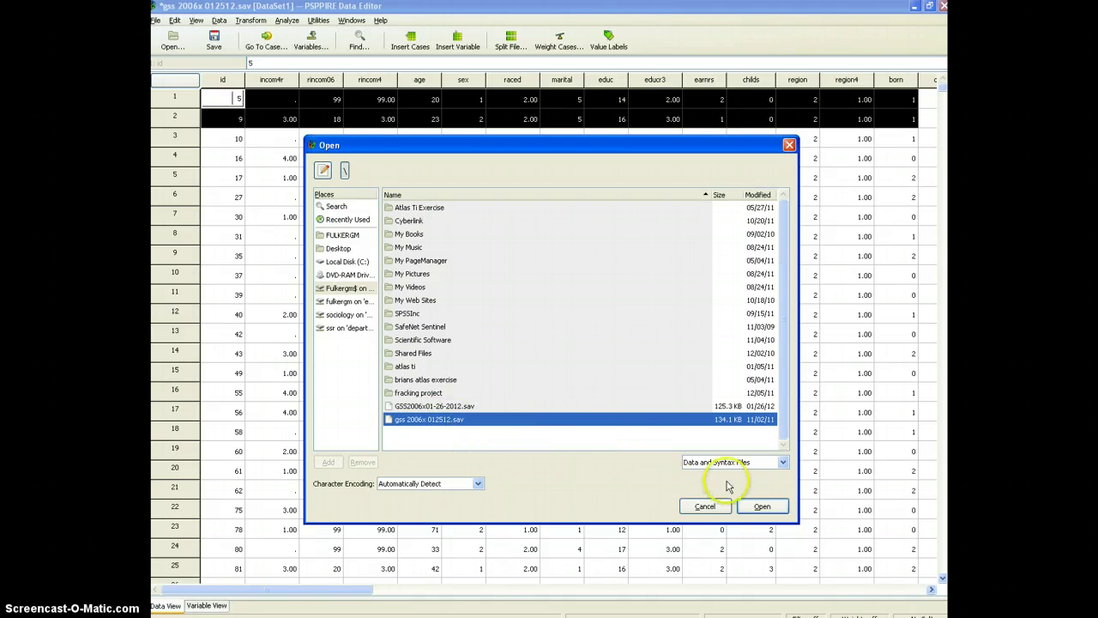
left_click(704, 506)
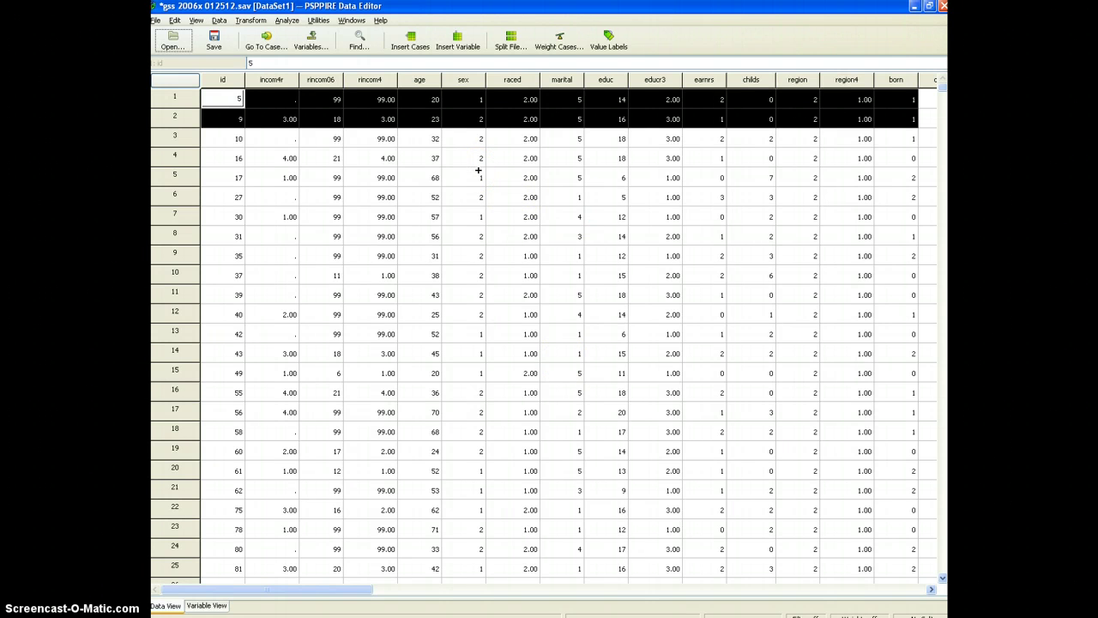
Open the Frequencies dialog from Analyze > Descriptive Statistics, dismissing the e-mail notification
left_click(288, 20)
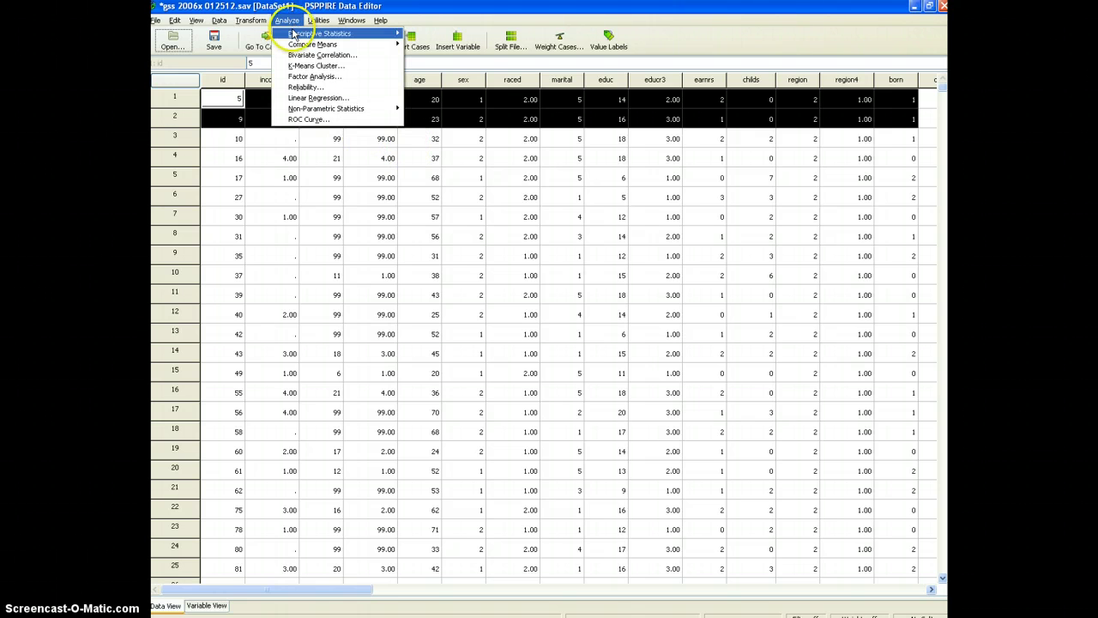
mouse_move(319, 34)
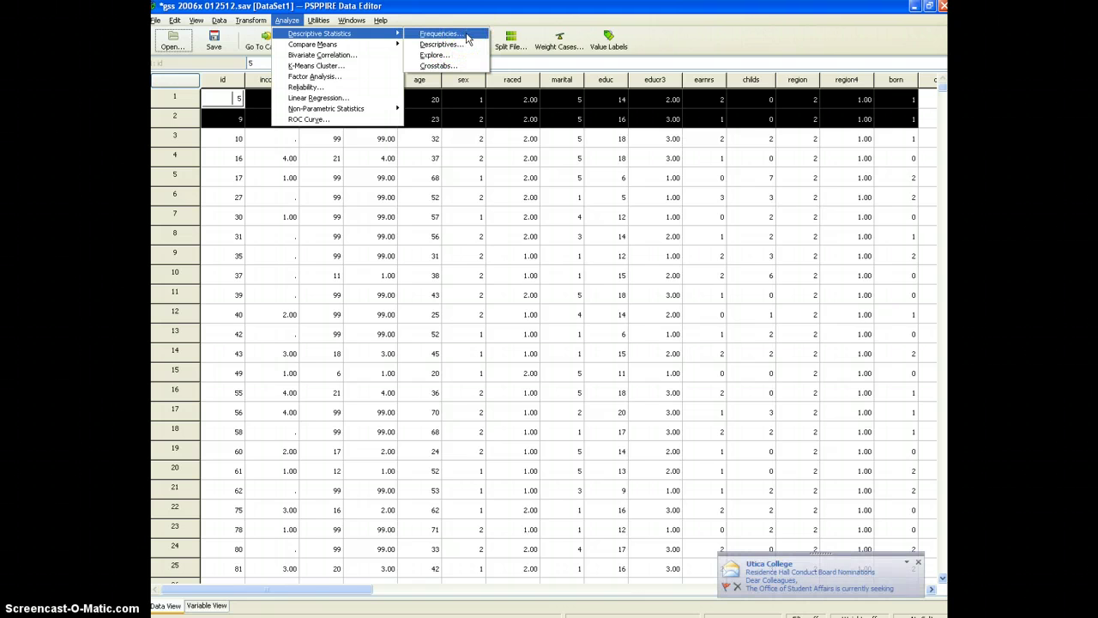
left_click(467, 36)
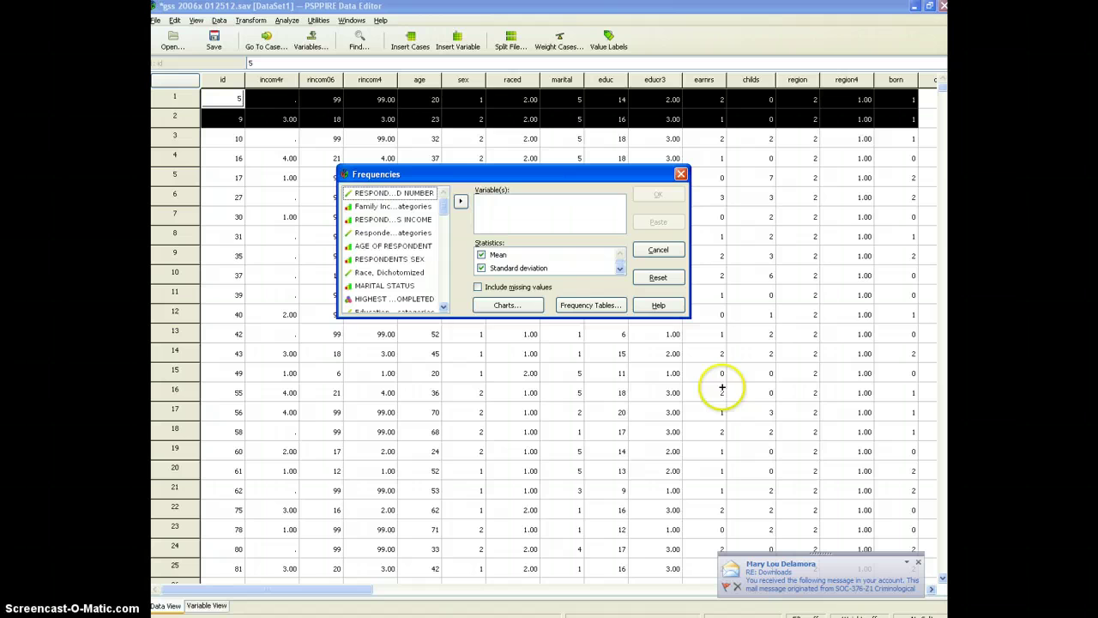
left_click(918, 562)
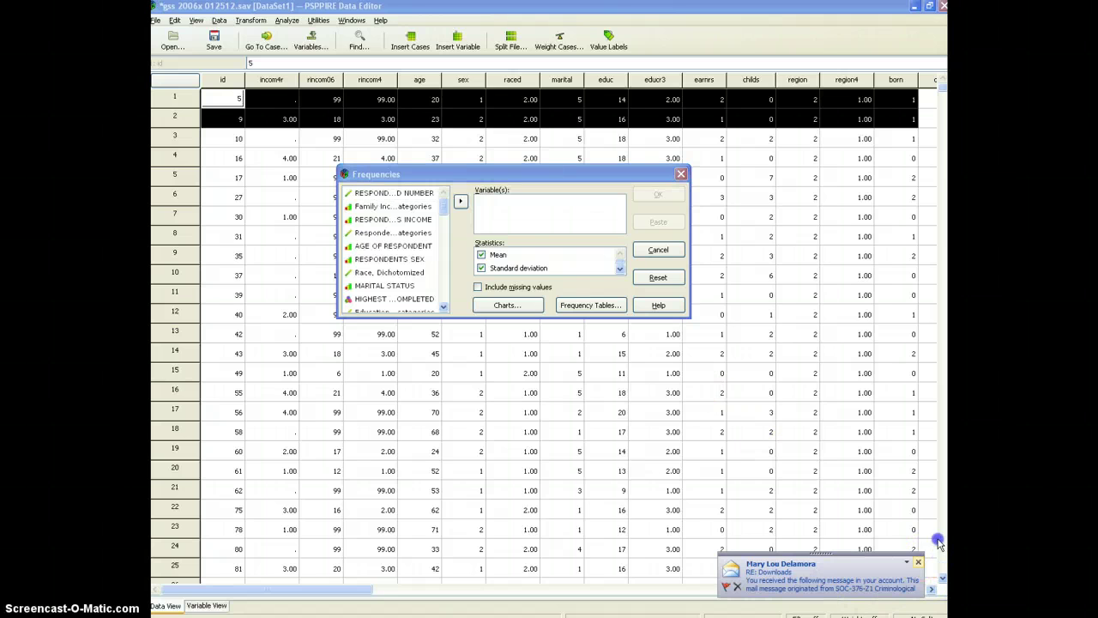
Add AGE OF RESPONDENT and Race, Dichotomized to the Variable(s) list
left_click(372, 247)
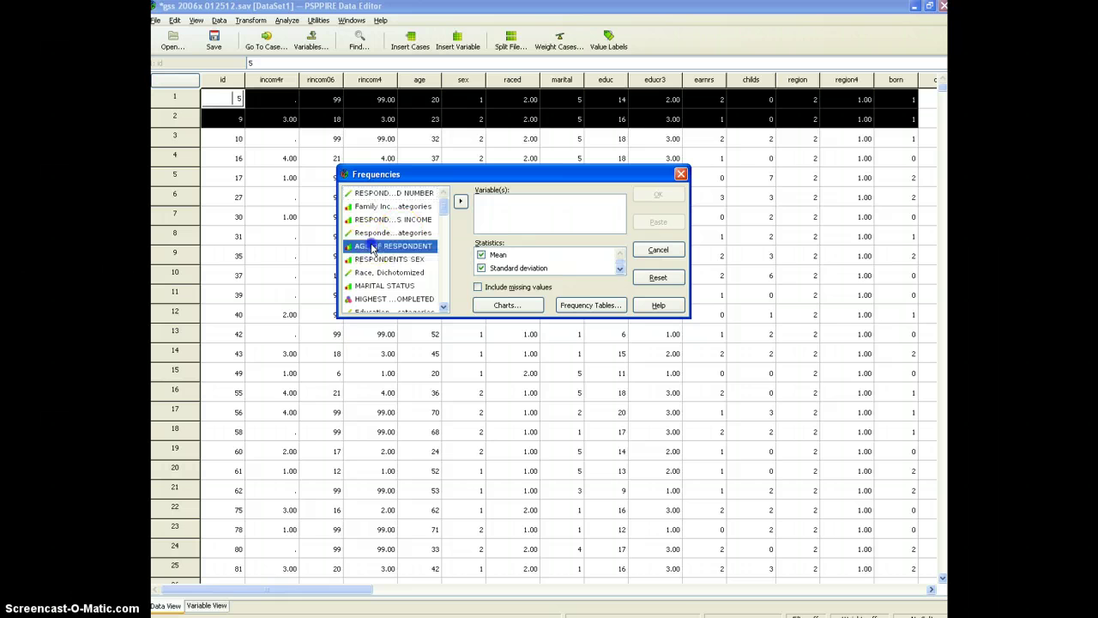
left_click(461, 201)
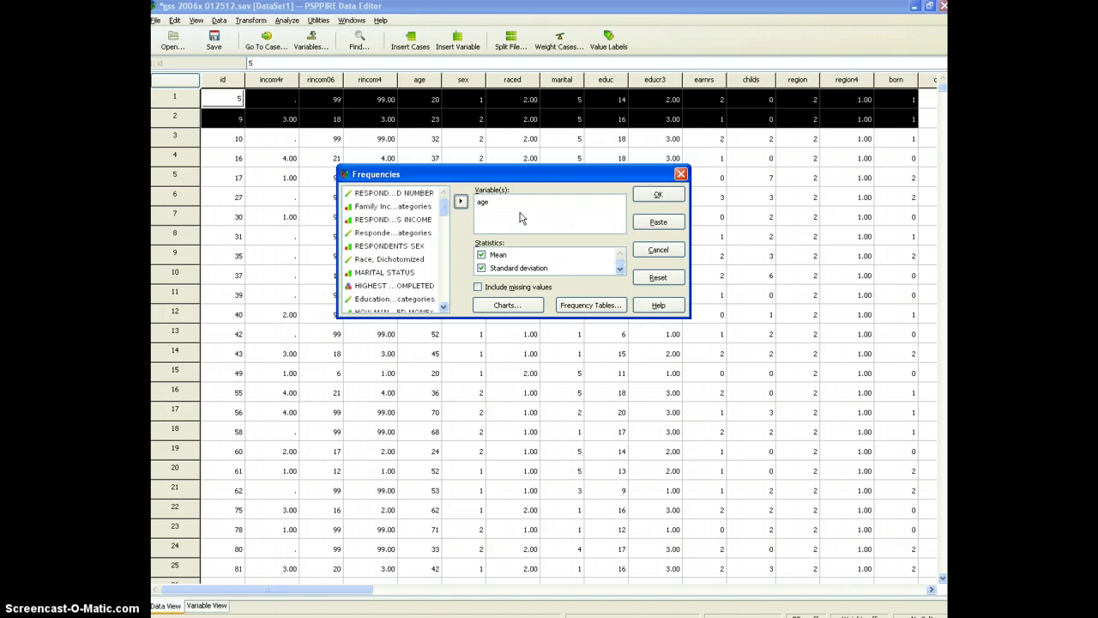
left_click(379, 260)
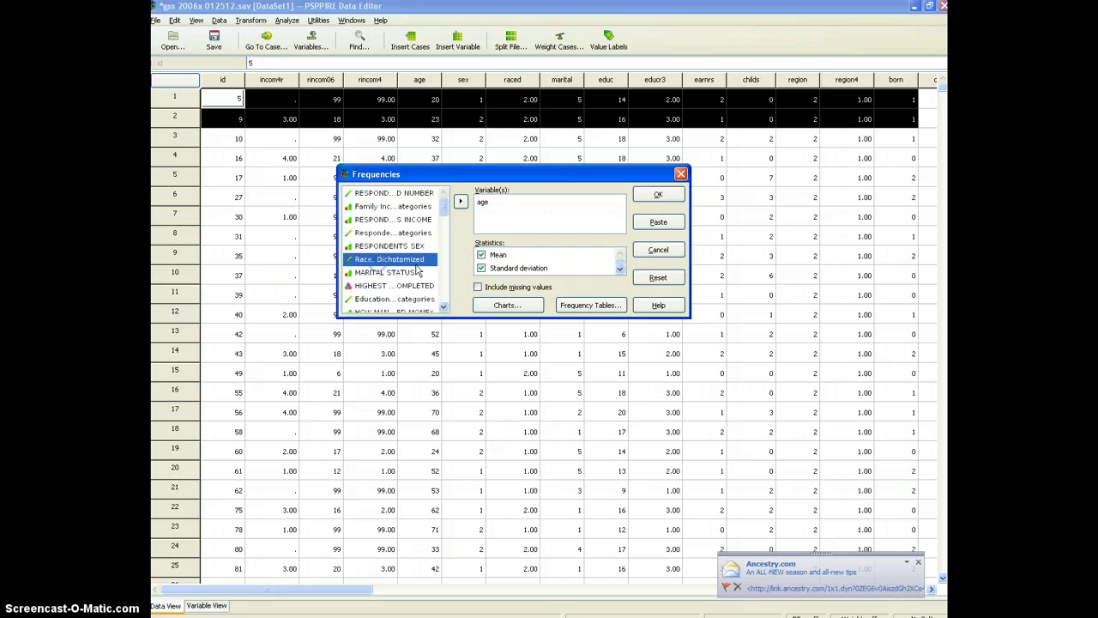
left_click(920, 564)
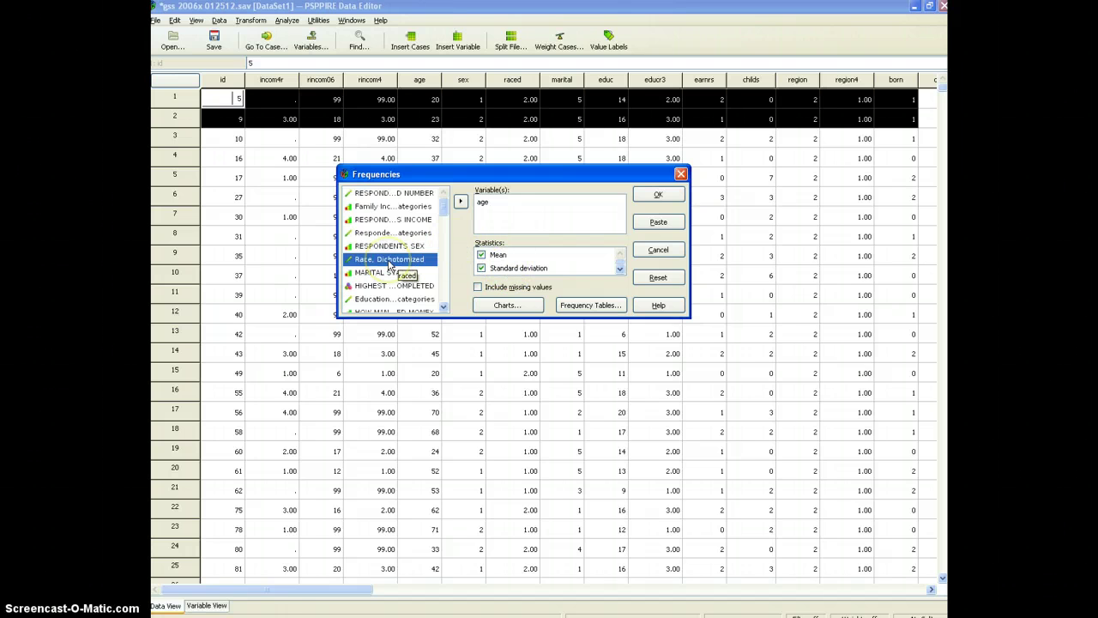
left_click(460, 201)
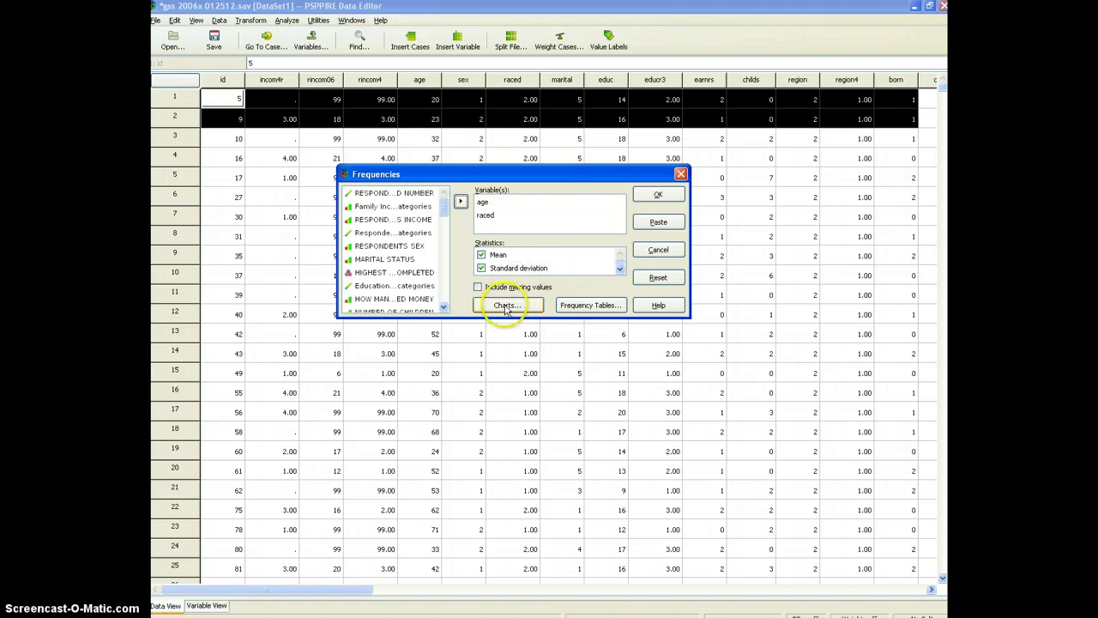
Turn on histograms scaled as percentages and pie charts in the chart options
left_click(506, 307)
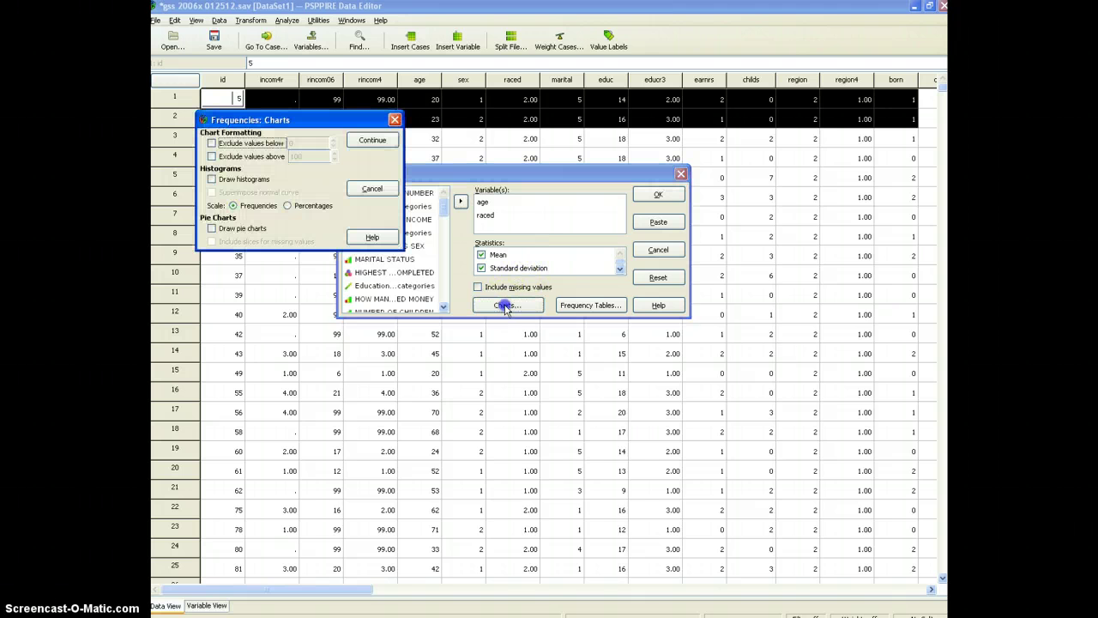
left_click(212, 179)
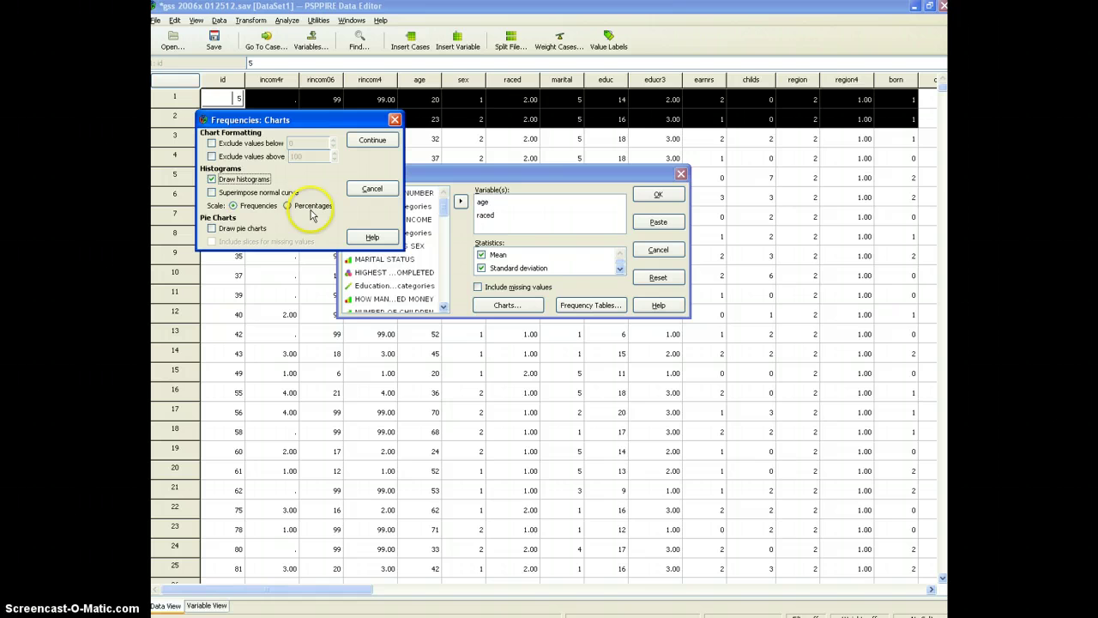
left_click(290, 207)
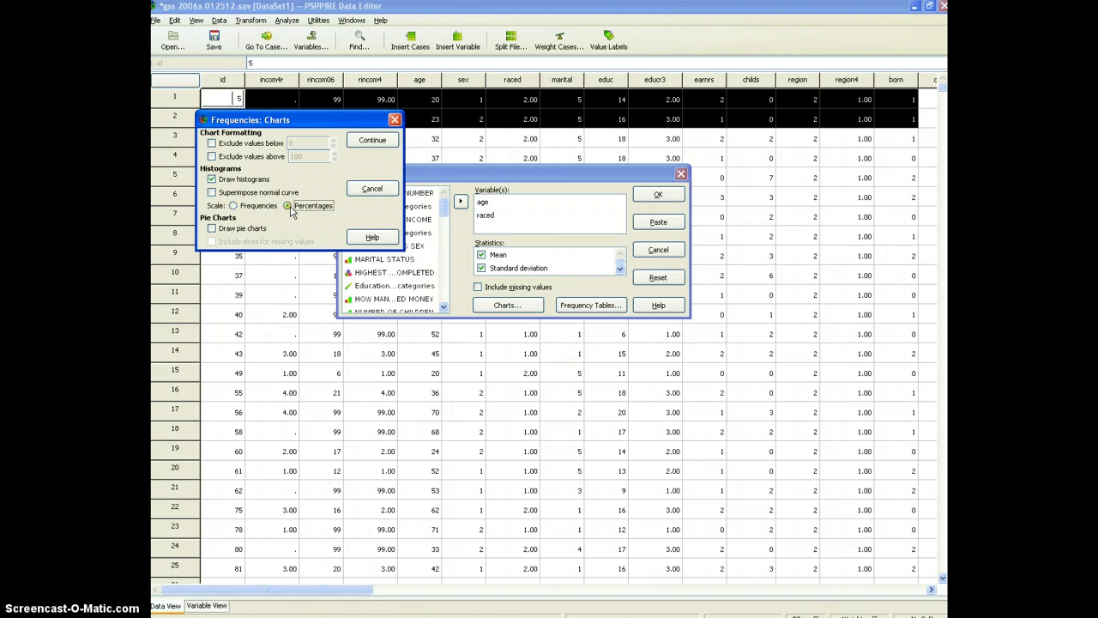
left_click(243, 229)
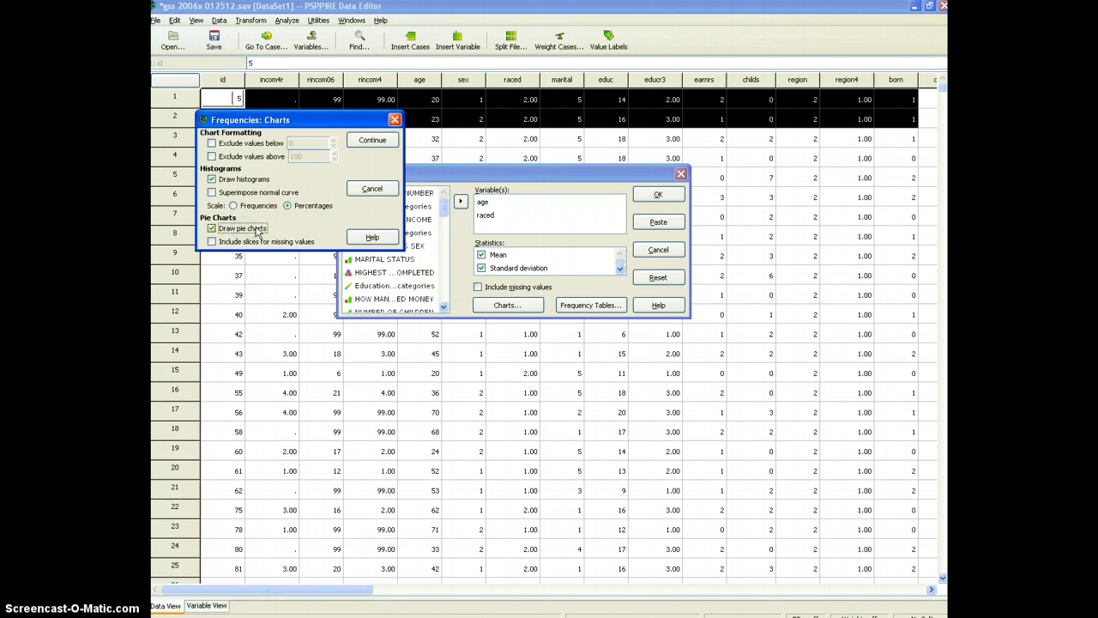
left_click(244, 236)
left_click(272, 241)
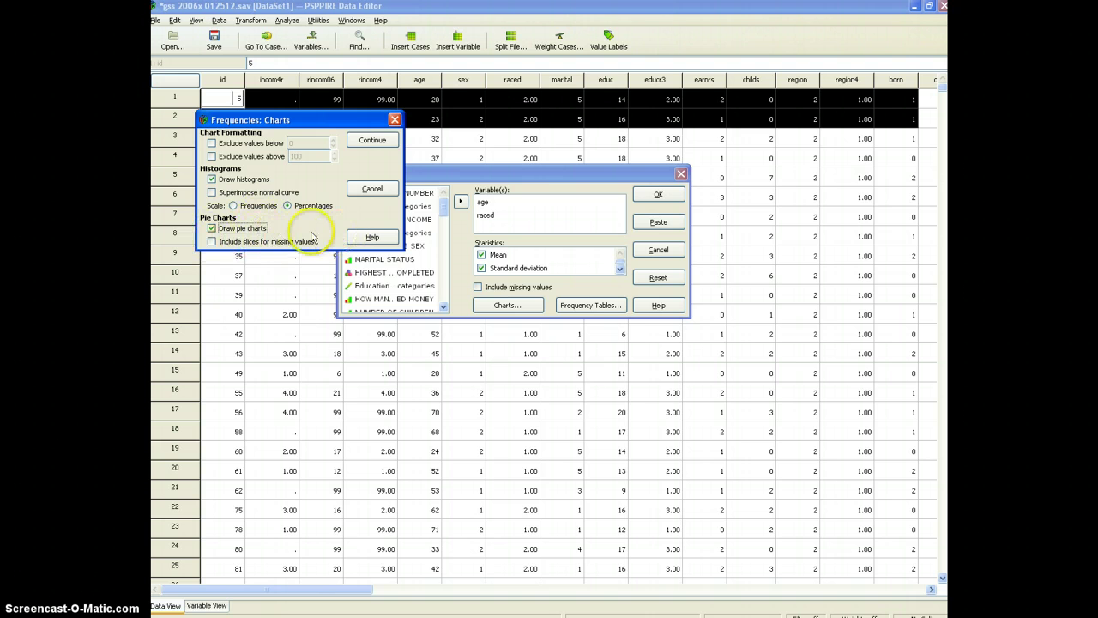
left_click(238, 231)
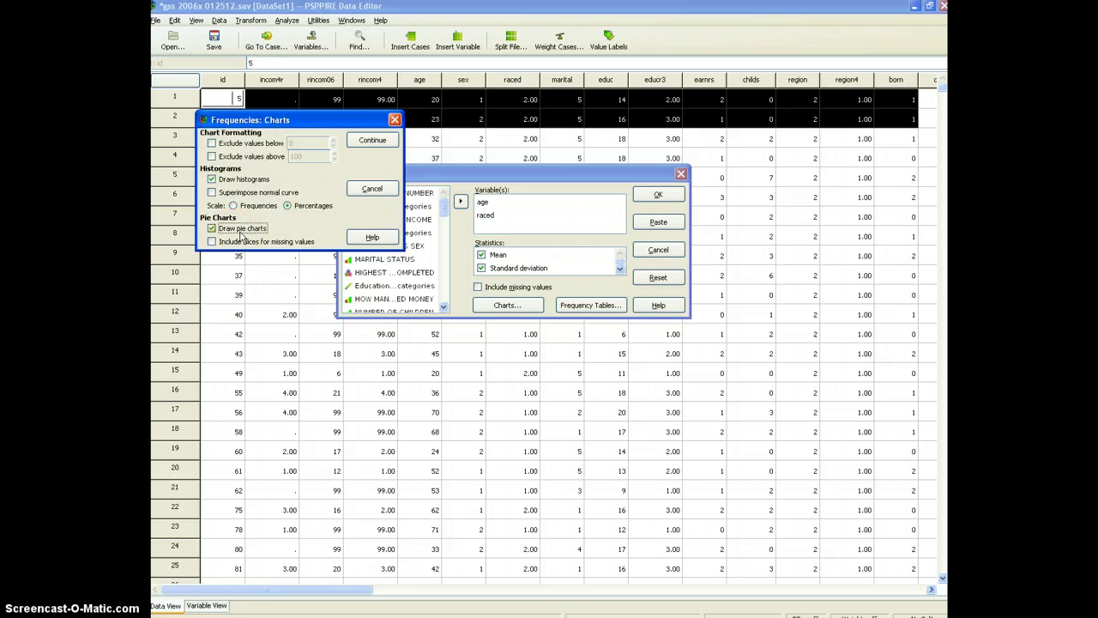
left_click(374, 142)
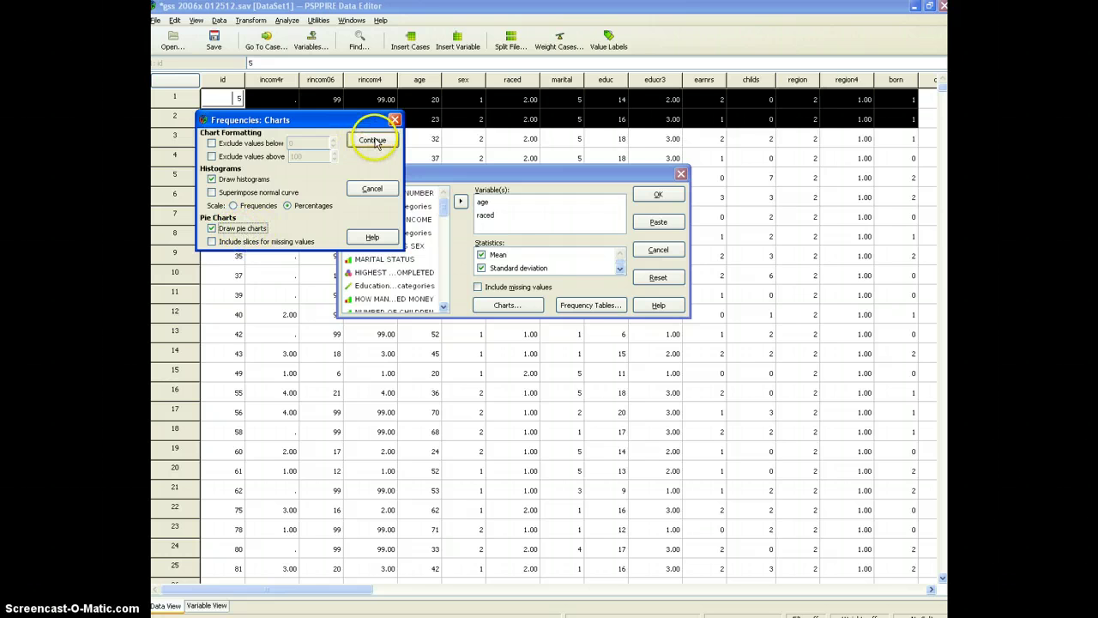
Keep frequency tables always displayed in ascending value order
left_click(580, 307)
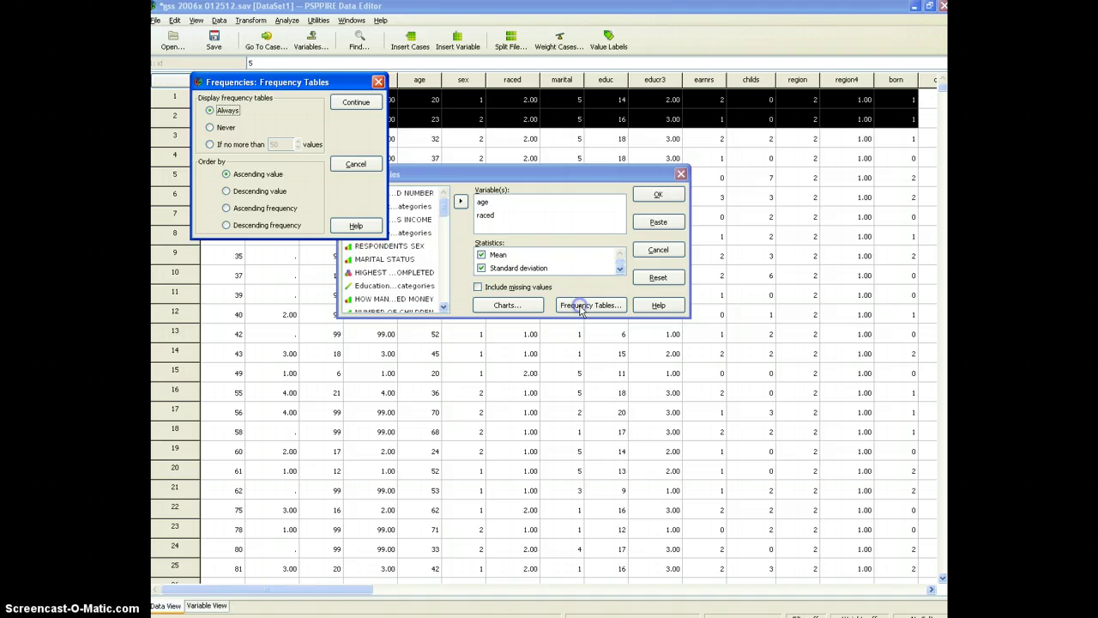
left_click(360, 54)
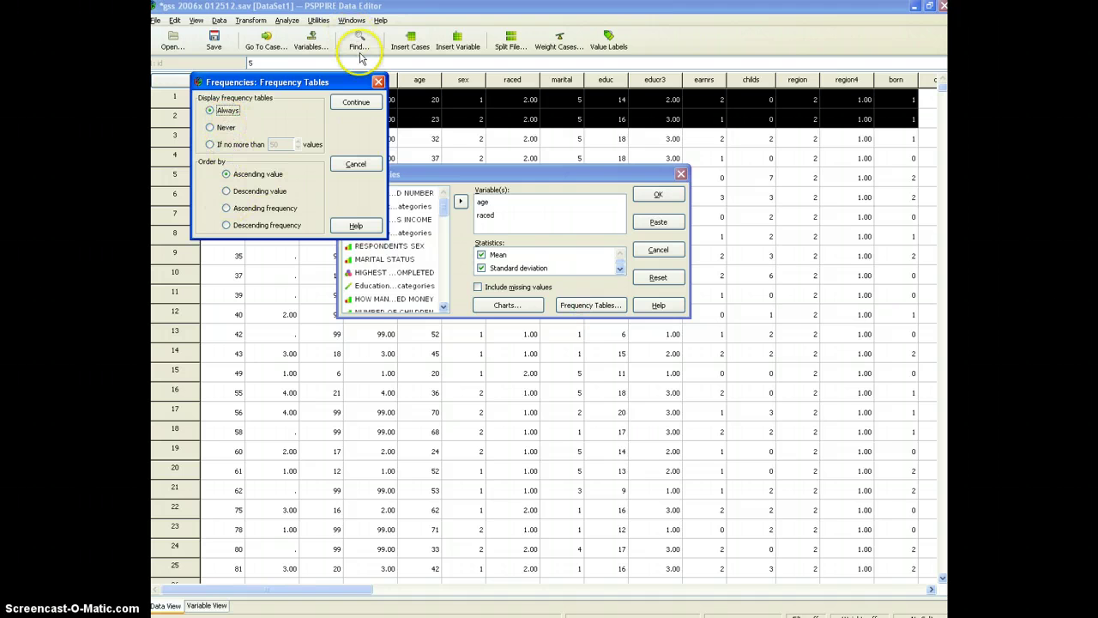
left_click(355, 102)
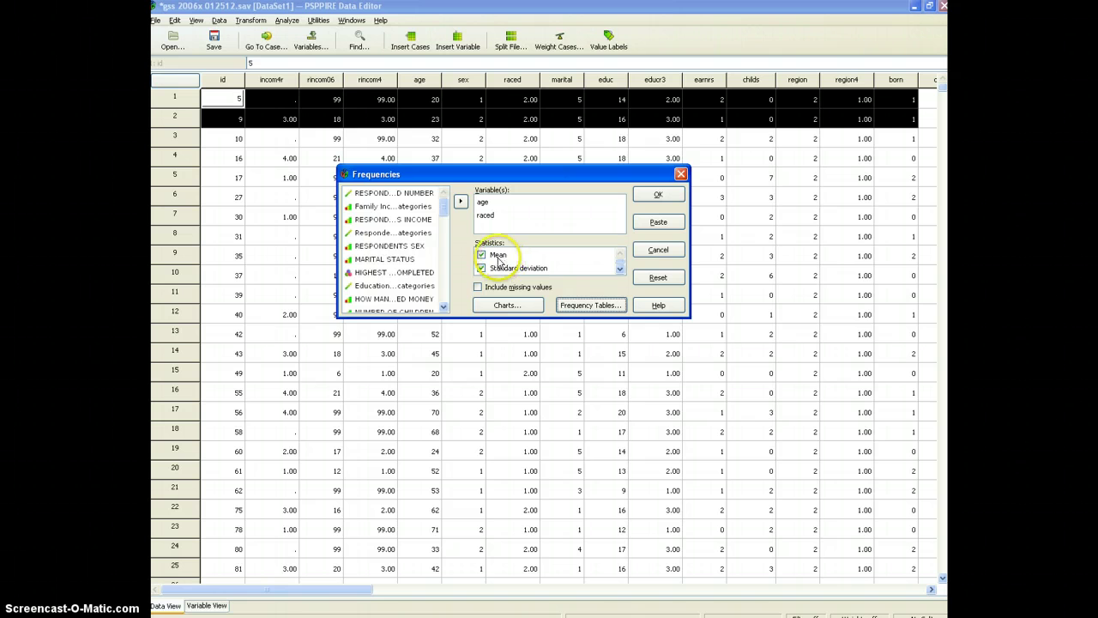
Add Mode and Median to the requested statistics in the Statistics list
left_click(618, 271)
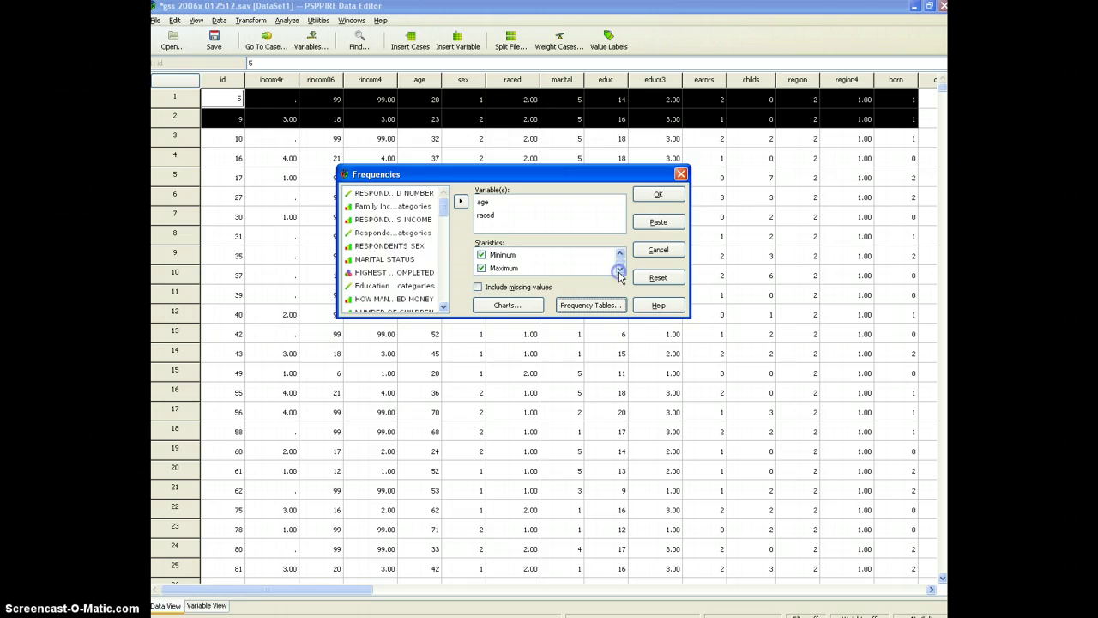
left_click(620, 271)
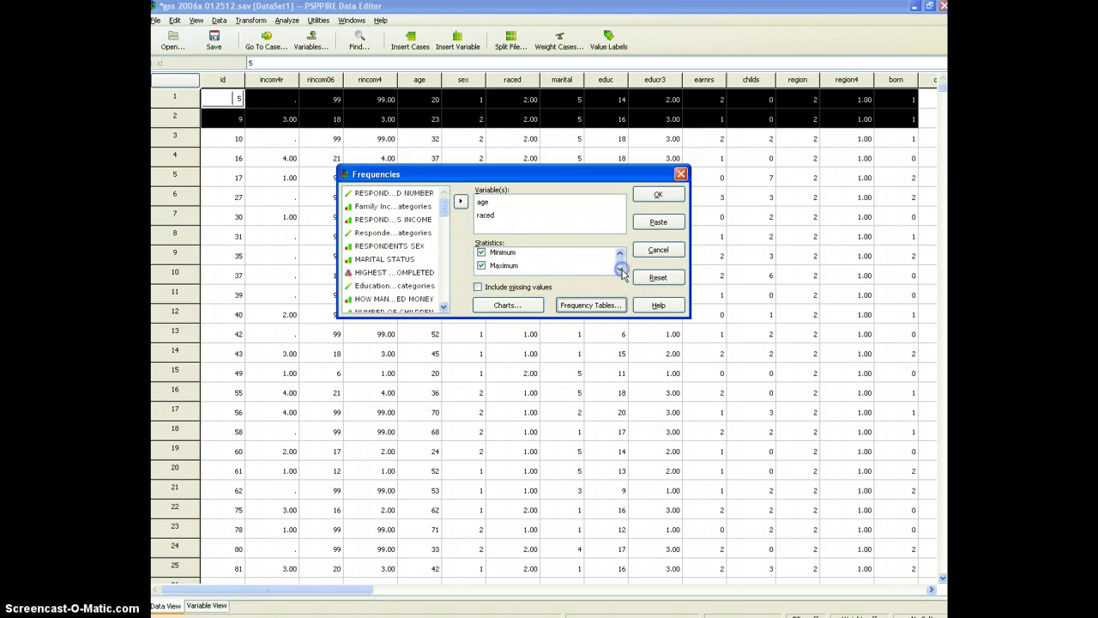
left_click(621, 272)
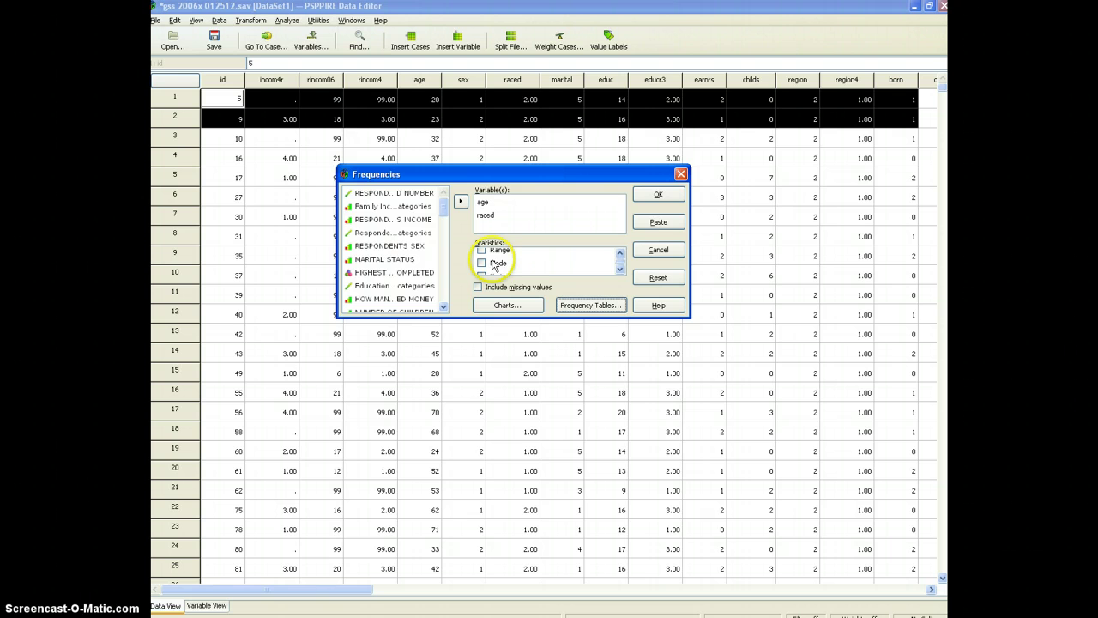
left_click(483, 264)
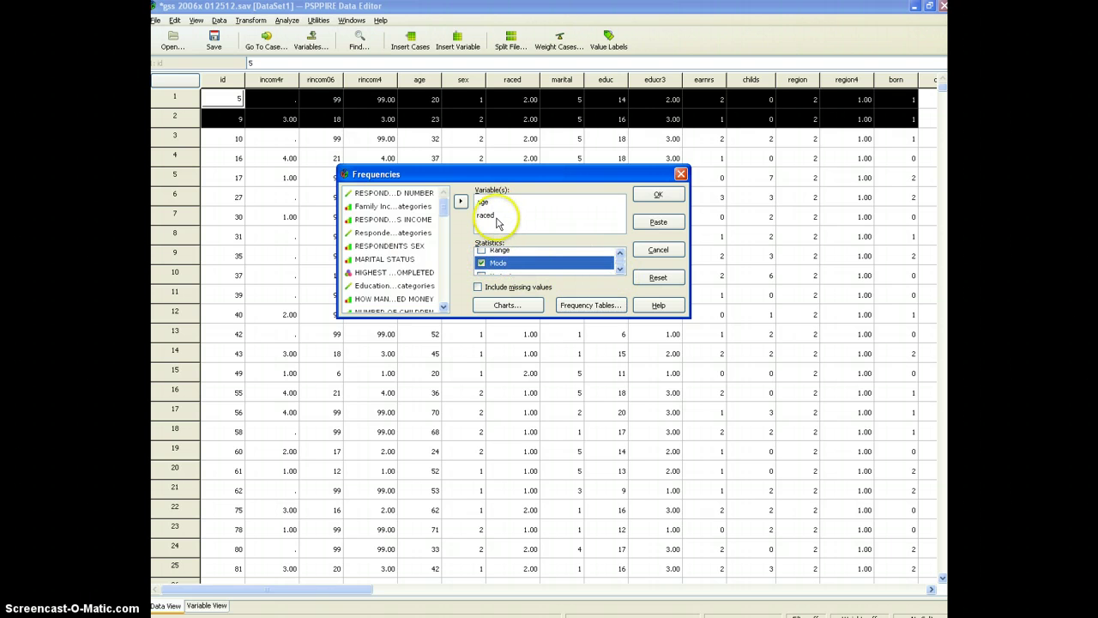
left_click(620, 268)
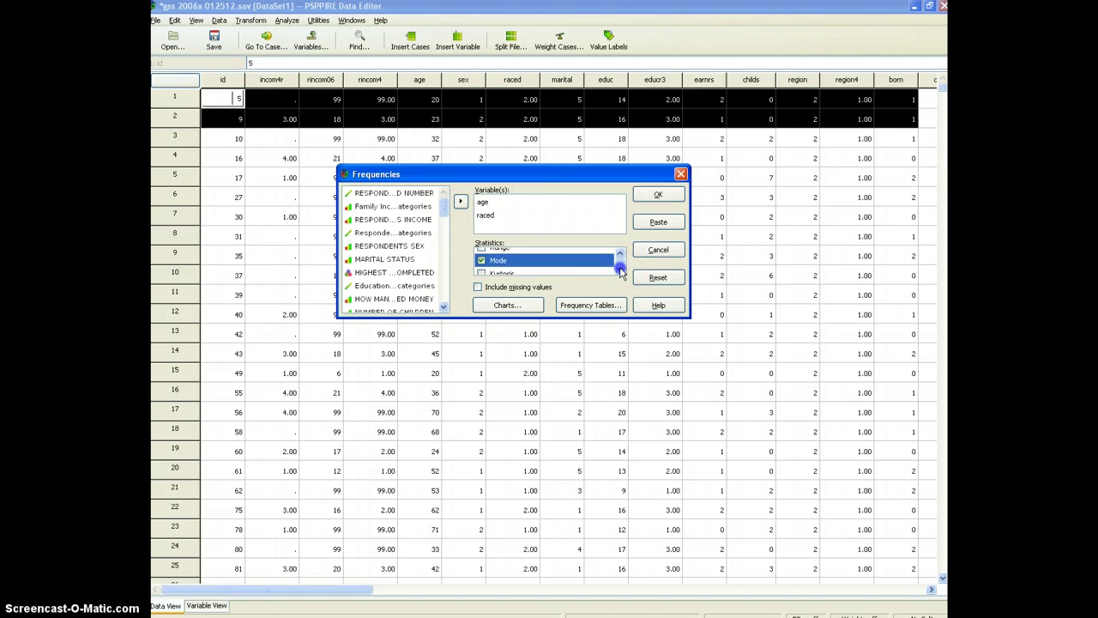
left_click(620, 268)
left_click(619, 268)
left_click(619, 268)
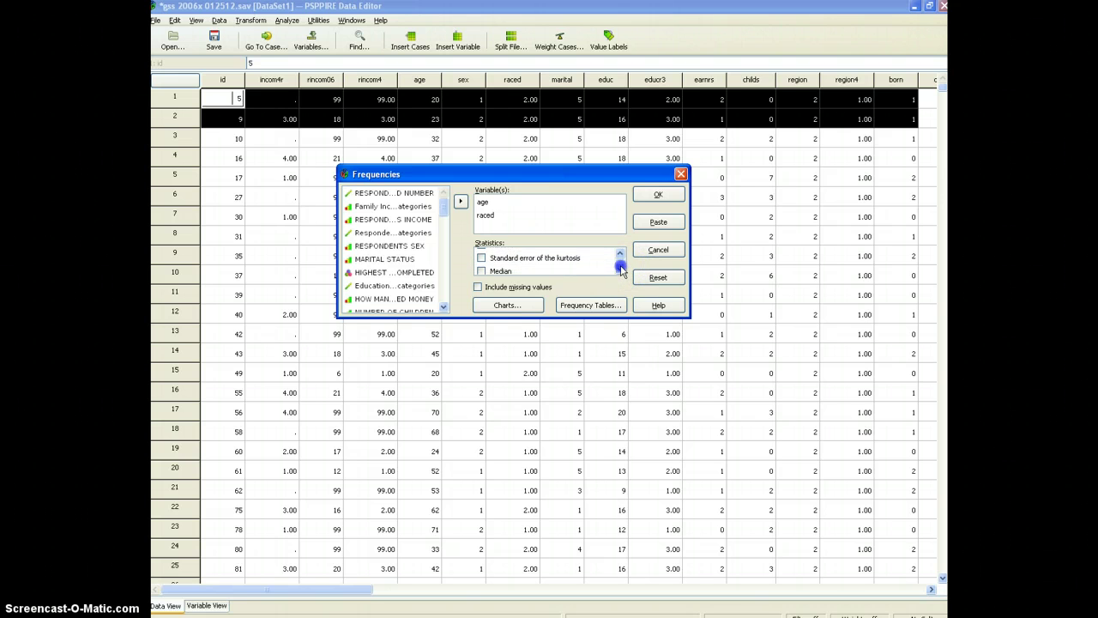
left_click(486, 267)
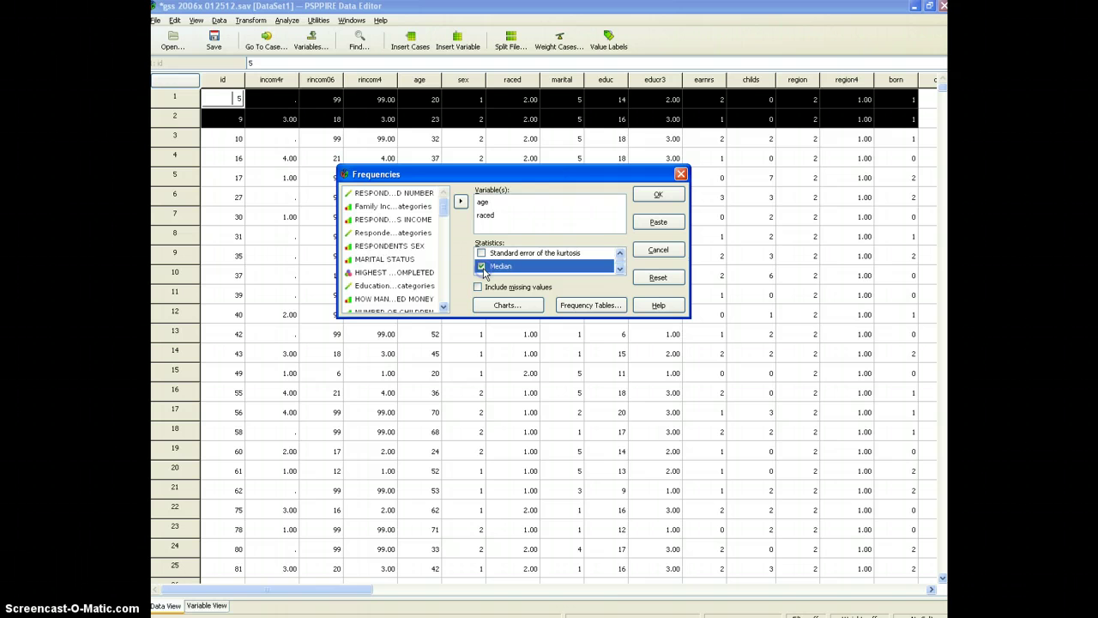
Run the Frequencies analysis for age and raced with default statistics plus mode and median
left_click(620, 270)
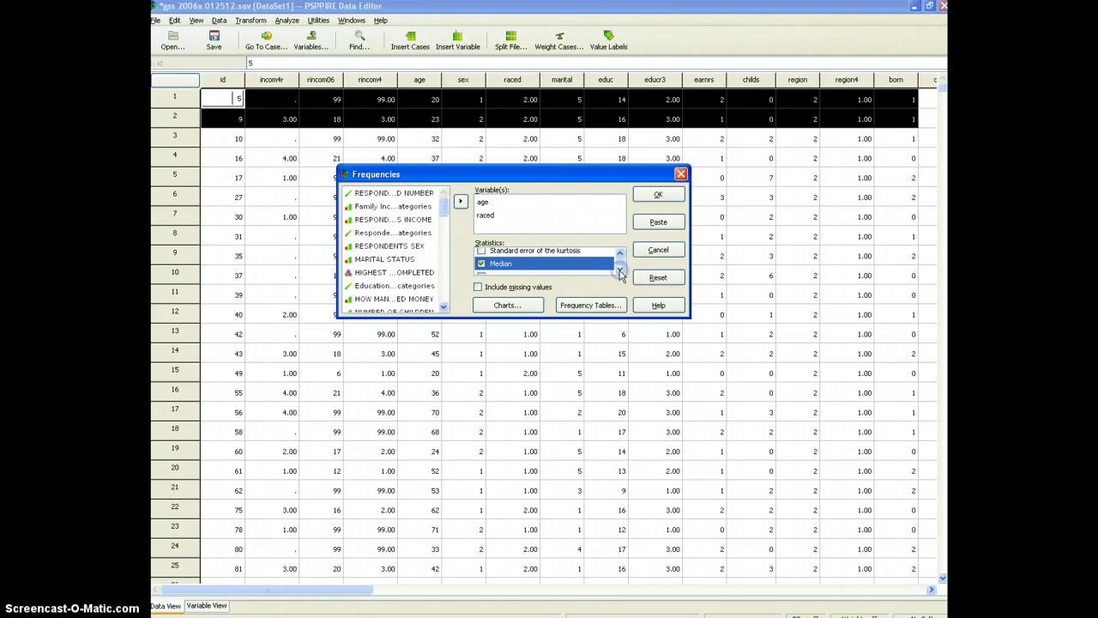
left_click(619, 270)
left_click(620, 269)
left_click(619, 272)
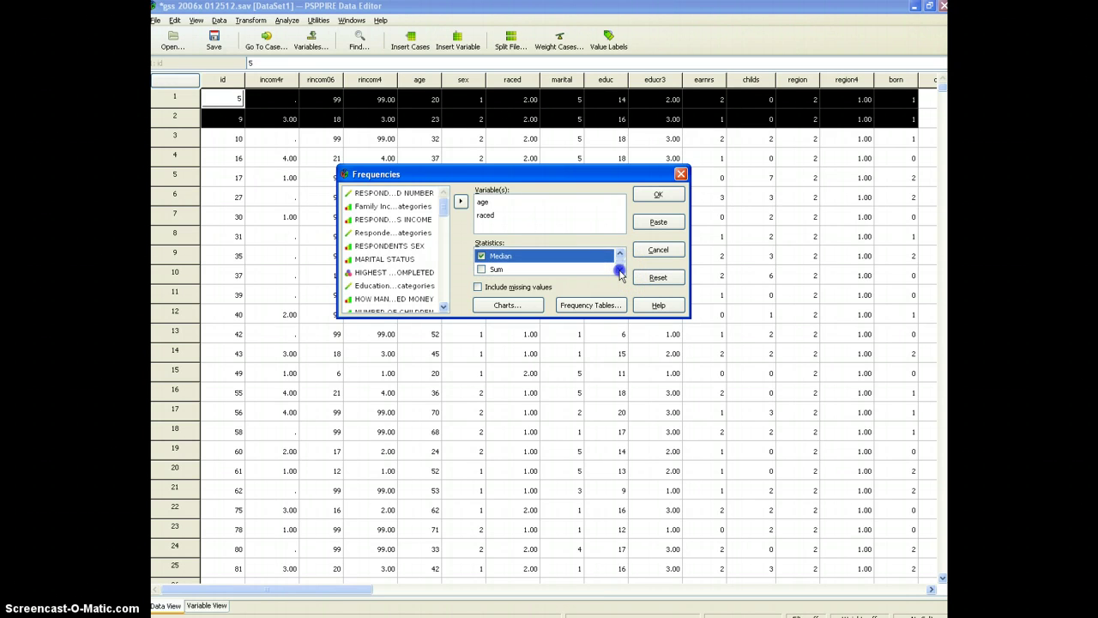
left_click(620, 272)
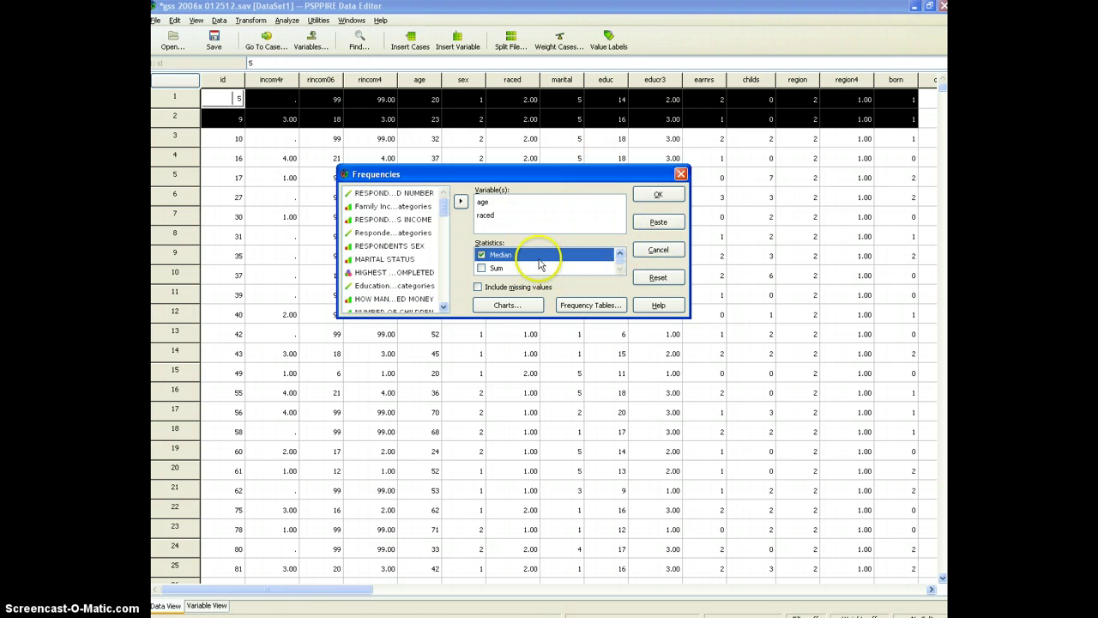
scroll(511, 264, "down", 3)
scroll(518, 268, "up", 5)
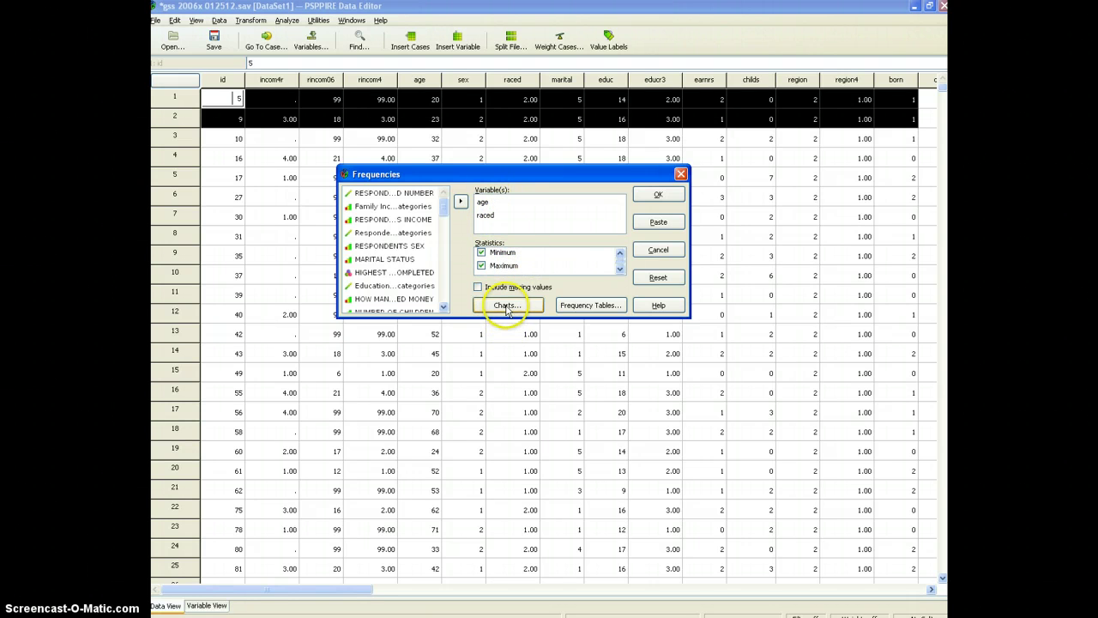
left_click(658, 195)
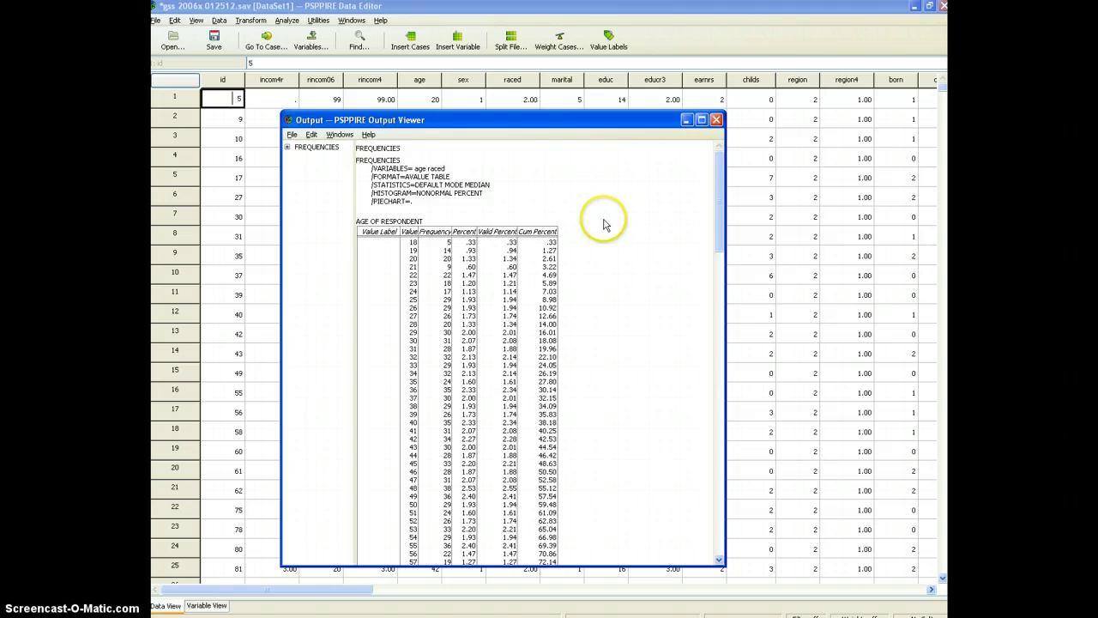
scroll(519, 266, "down", 10)
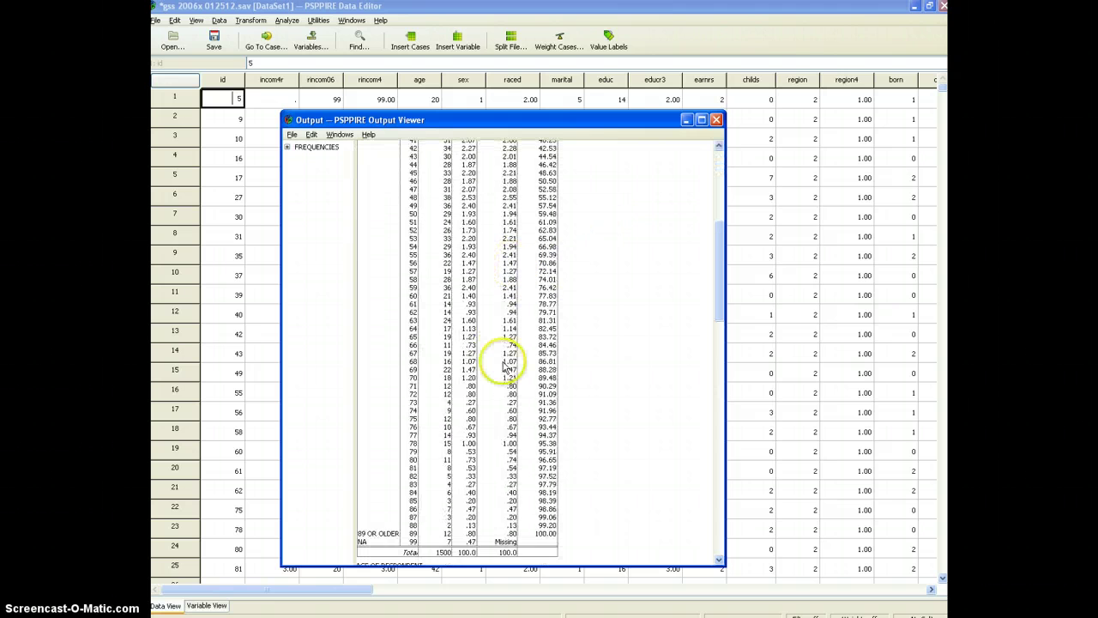
scroll(505, 367, "up", 10)
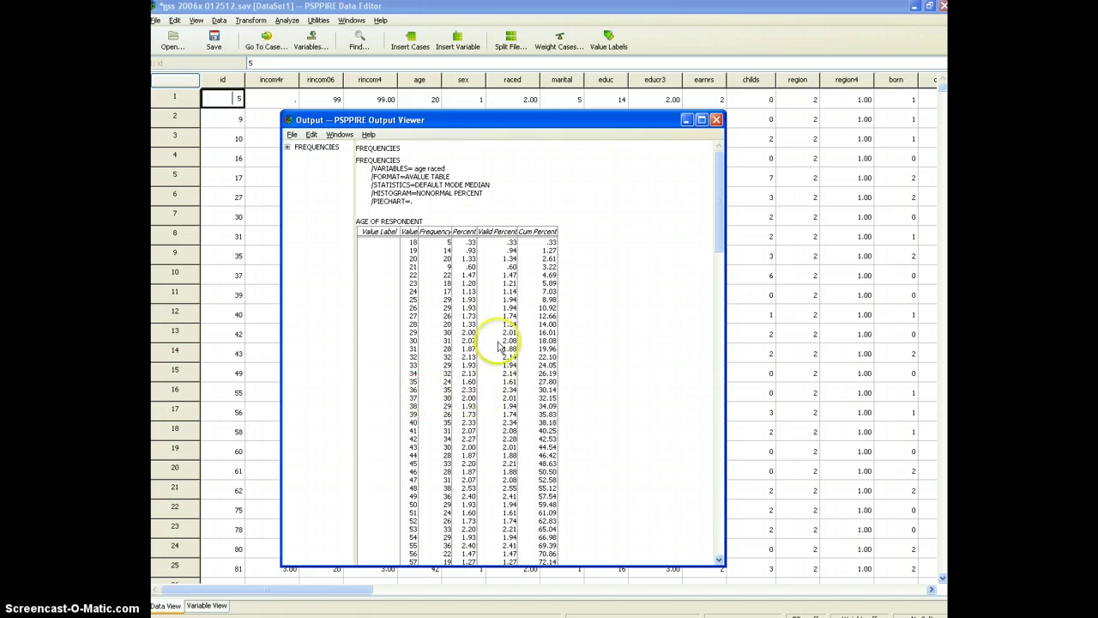
scroll(528, 318, "down", 2)
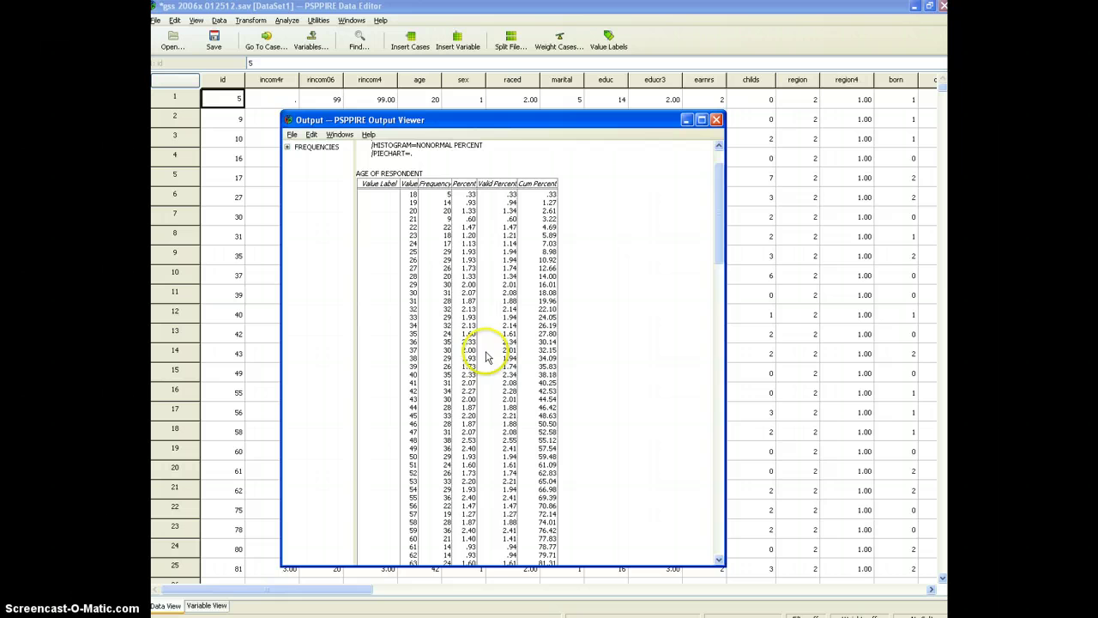
scroll(485, 357, "down", 20)
scroll(485, 359, "down", 6)
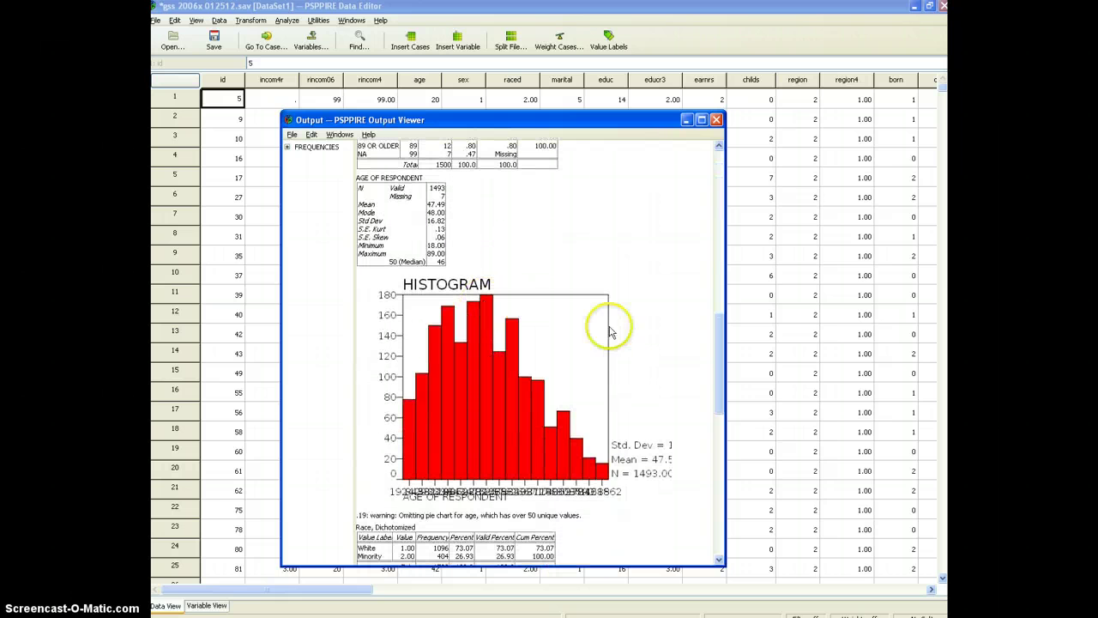
scroll(517, 311, "down", 2)
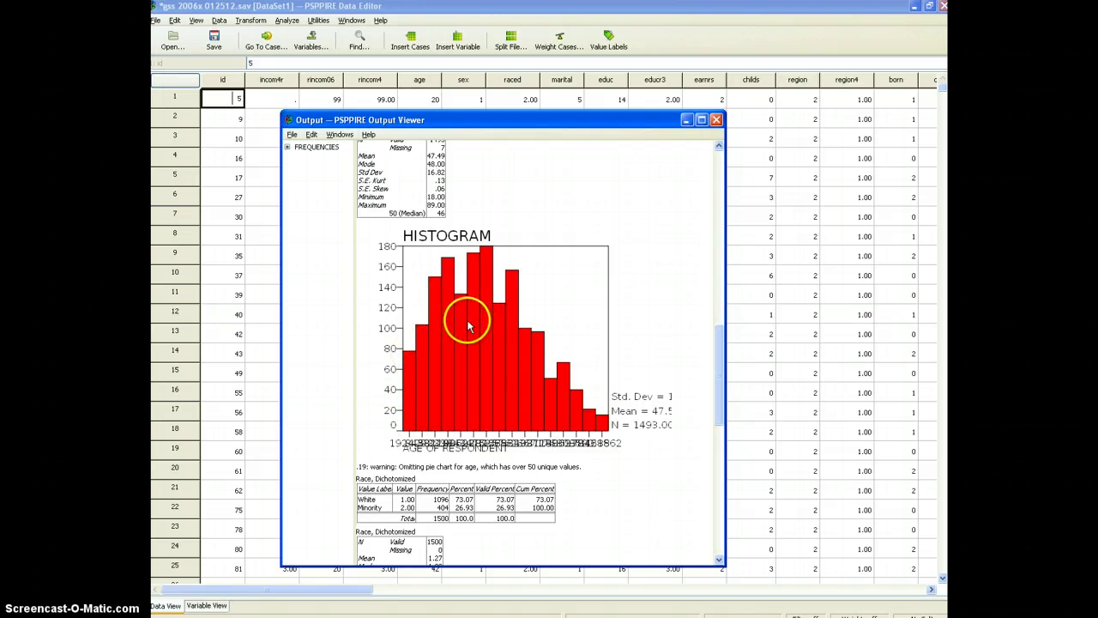
scroll(567, 356, "down", 3)
scroll(551, 353, "down", 1)
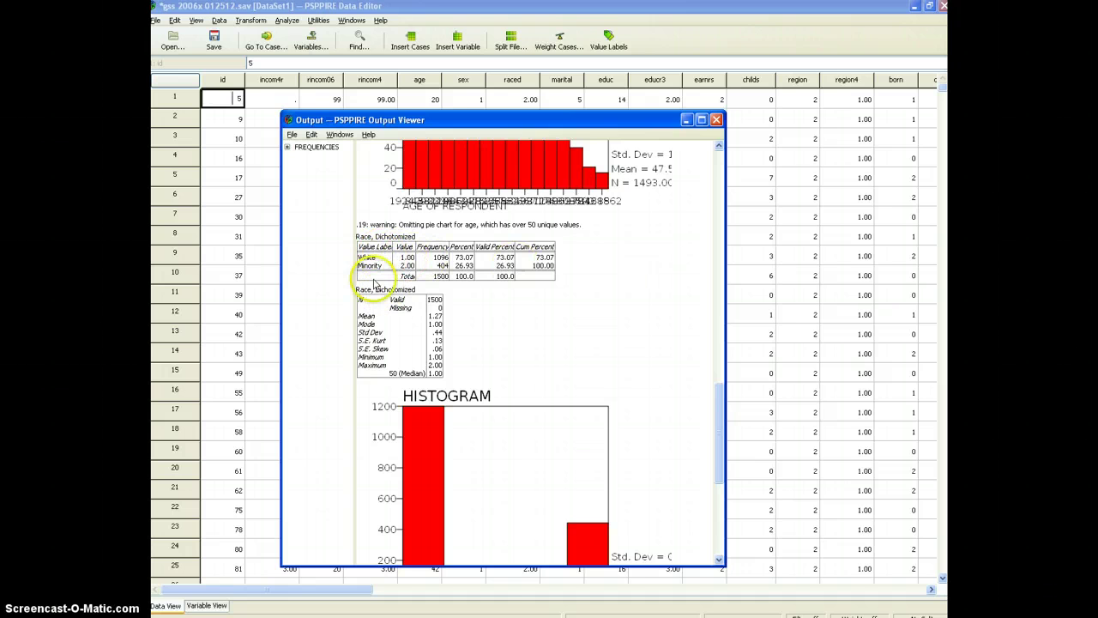
scroll(488, 491, "down", 1)
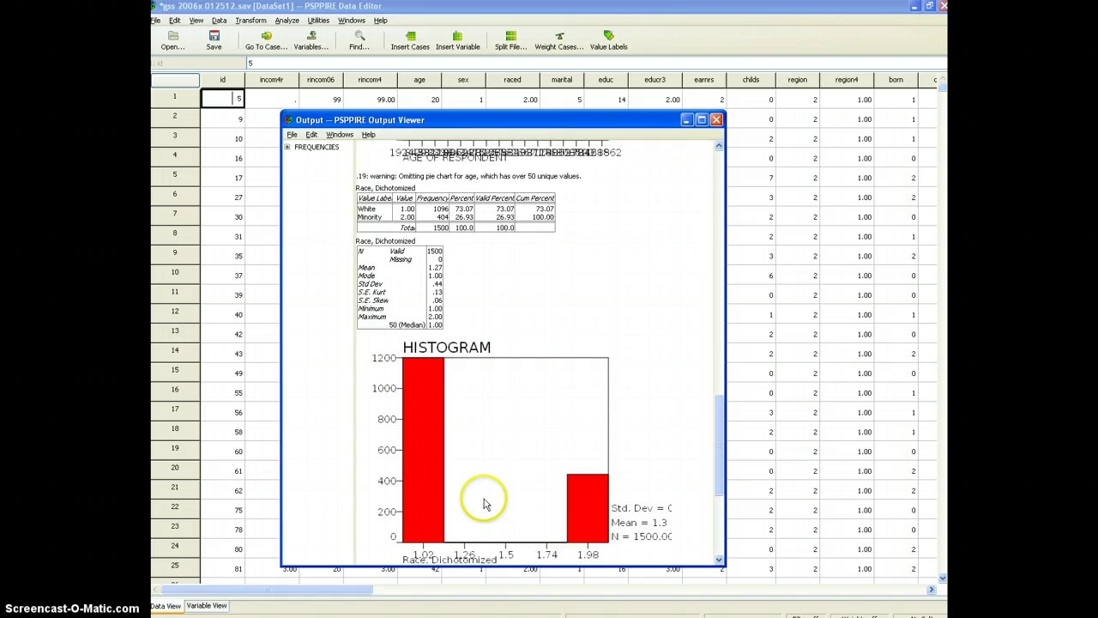
scroll(502, 491, "up", 4)
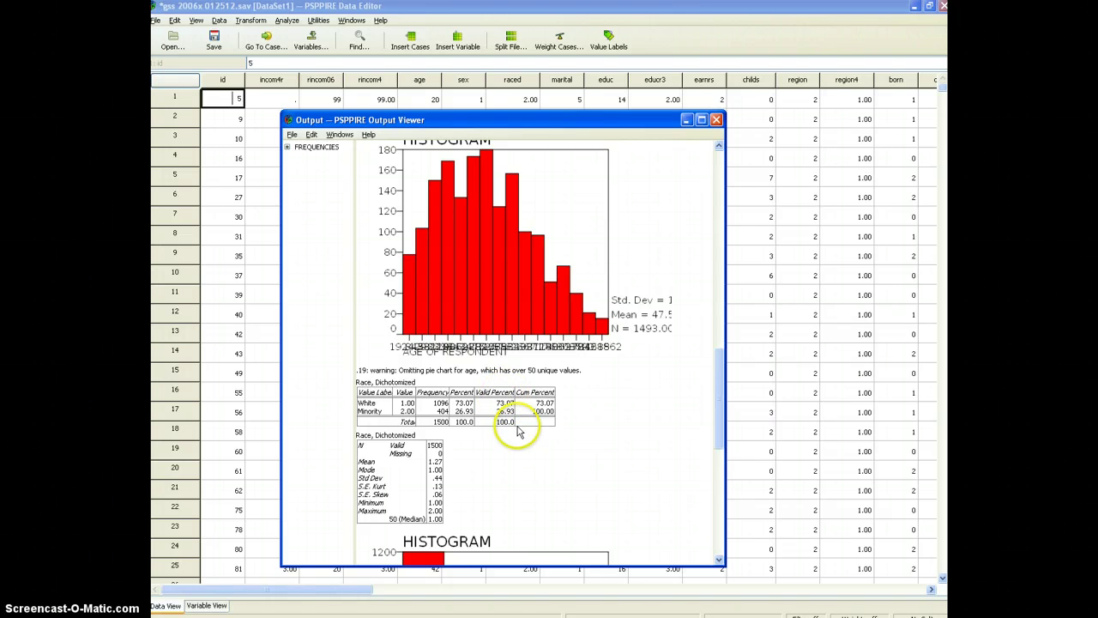
scroll(510, 427, "down", 5)
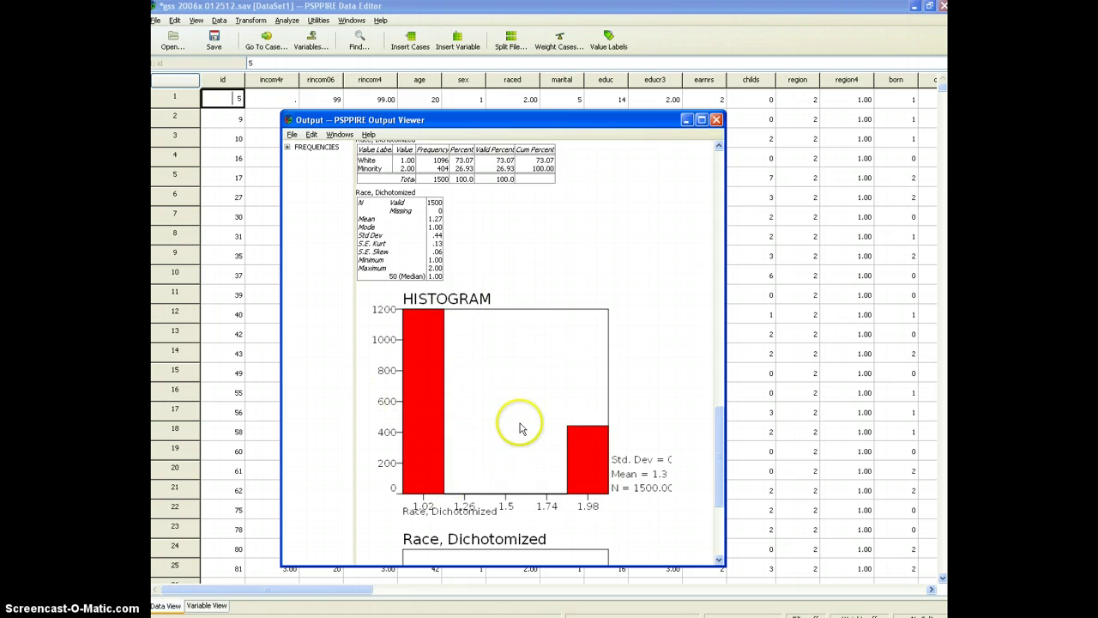
scroll(514, 399, "up", 5)
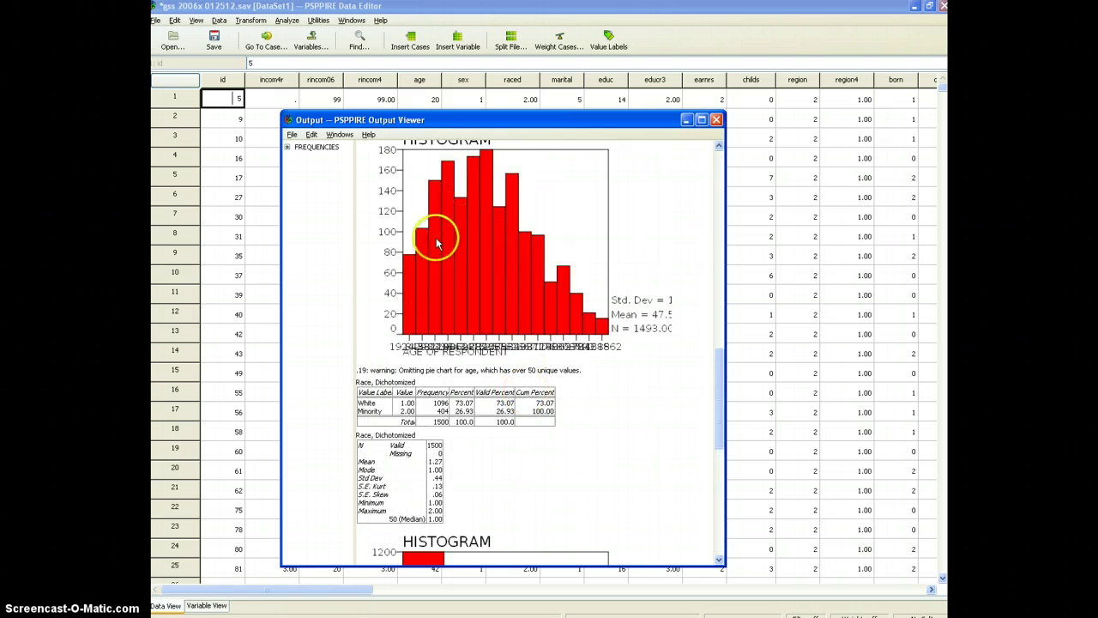
scroll(576, 335, "down", 5)
scroll(576, 335, "down", 3)
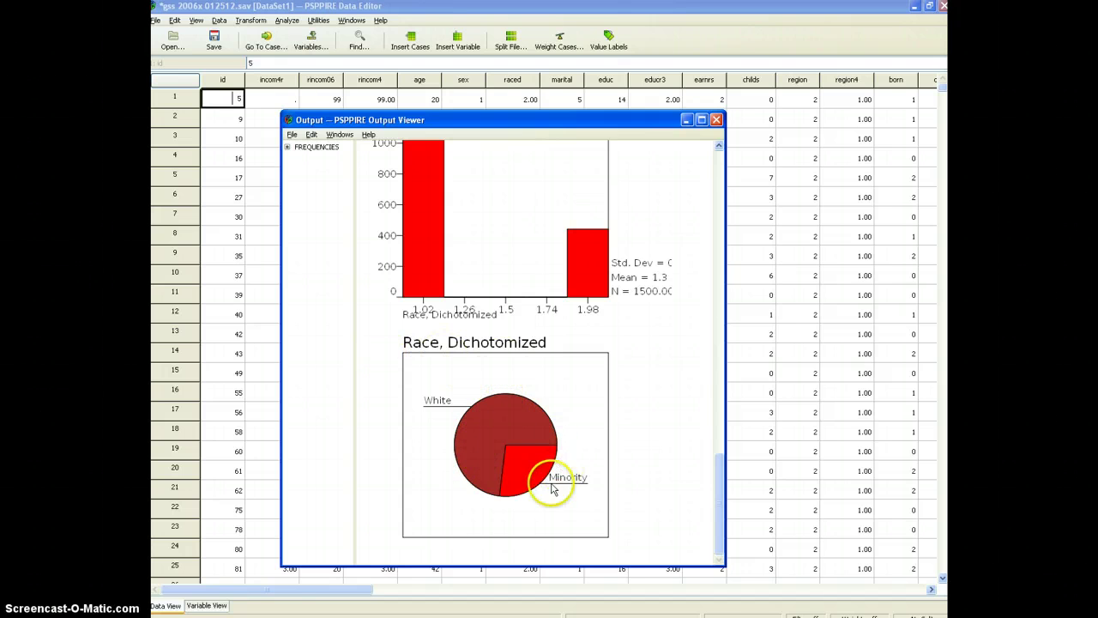
Export the output to the Desktop as a PDF (*.pdf) named Age and Race Freq
left_click(536, 442)
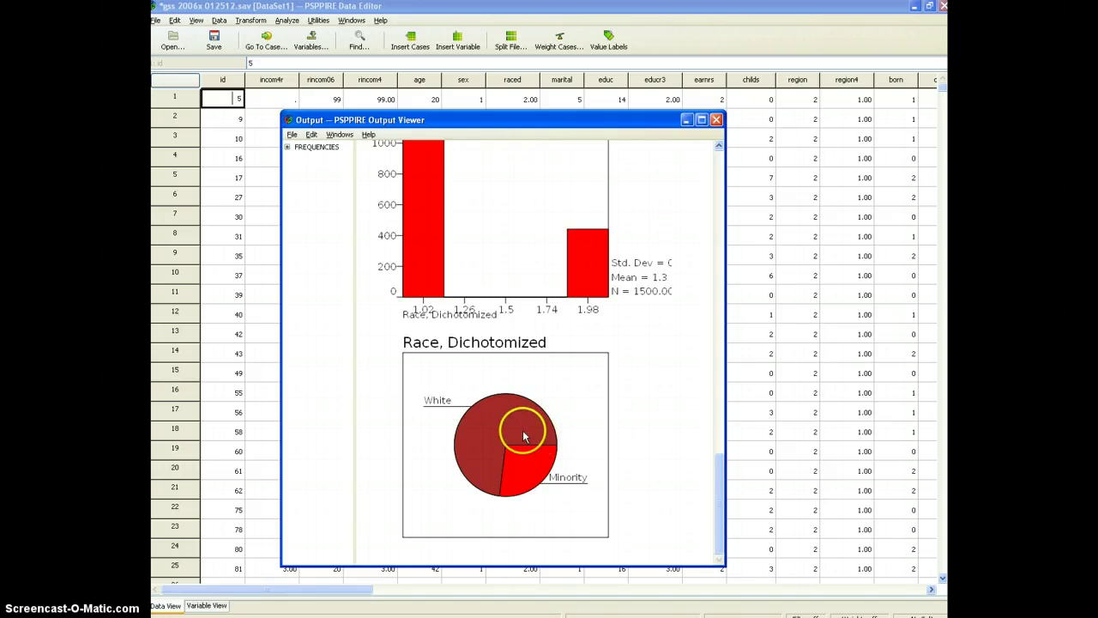
scroll(523, 436, "up", 5)
left_click(293, 135)
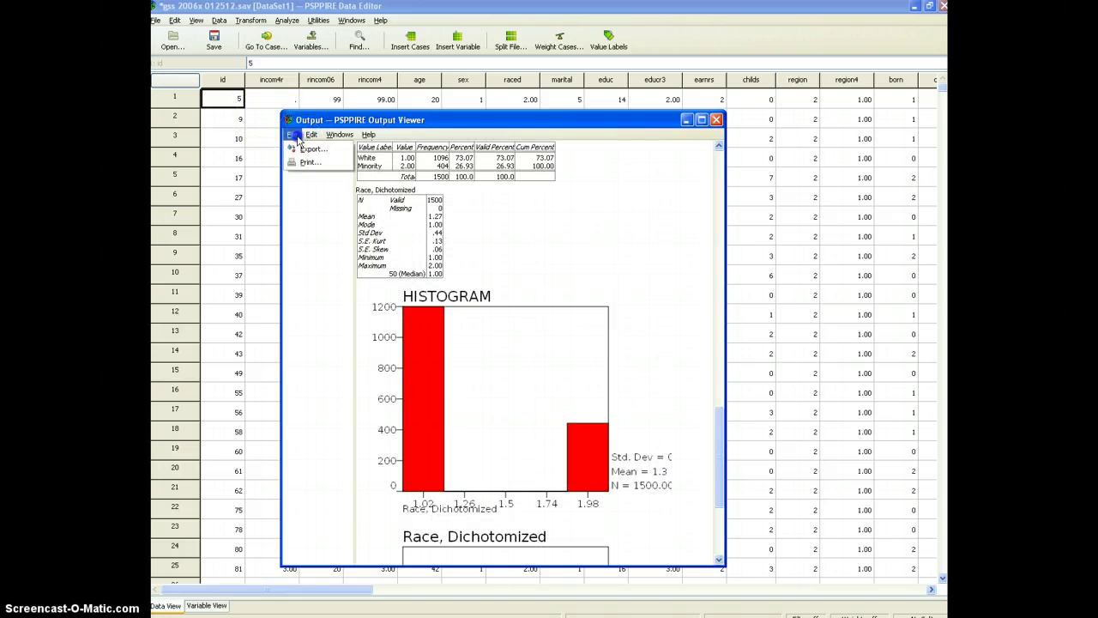
left_click(311, 149)
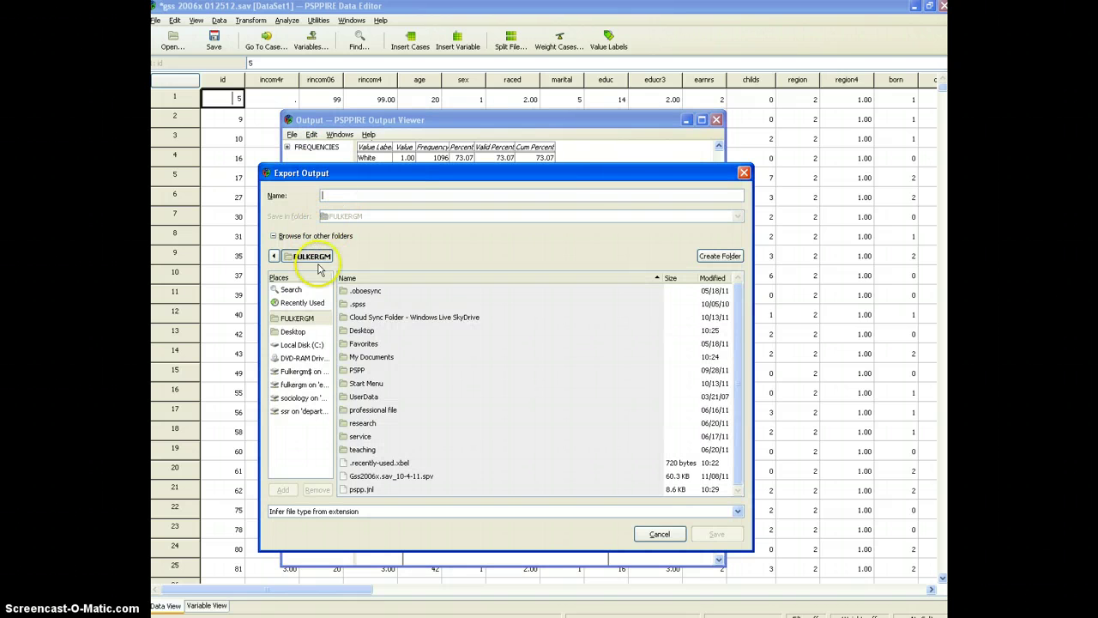
left_click(292, 332)
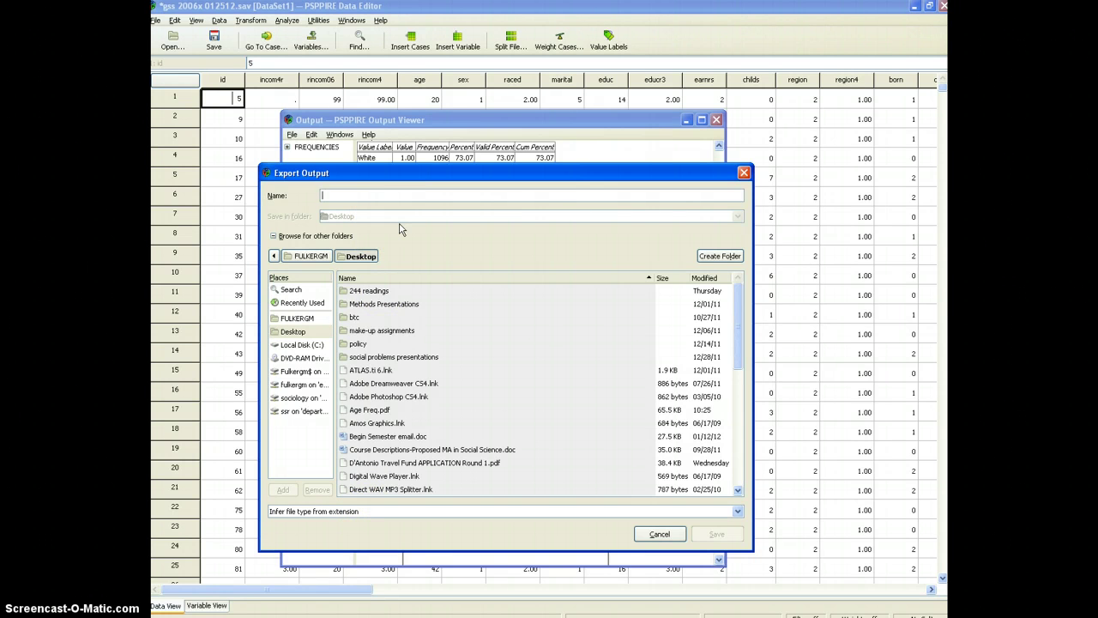
type("Age and Race Freq")
left_click(305, 334)
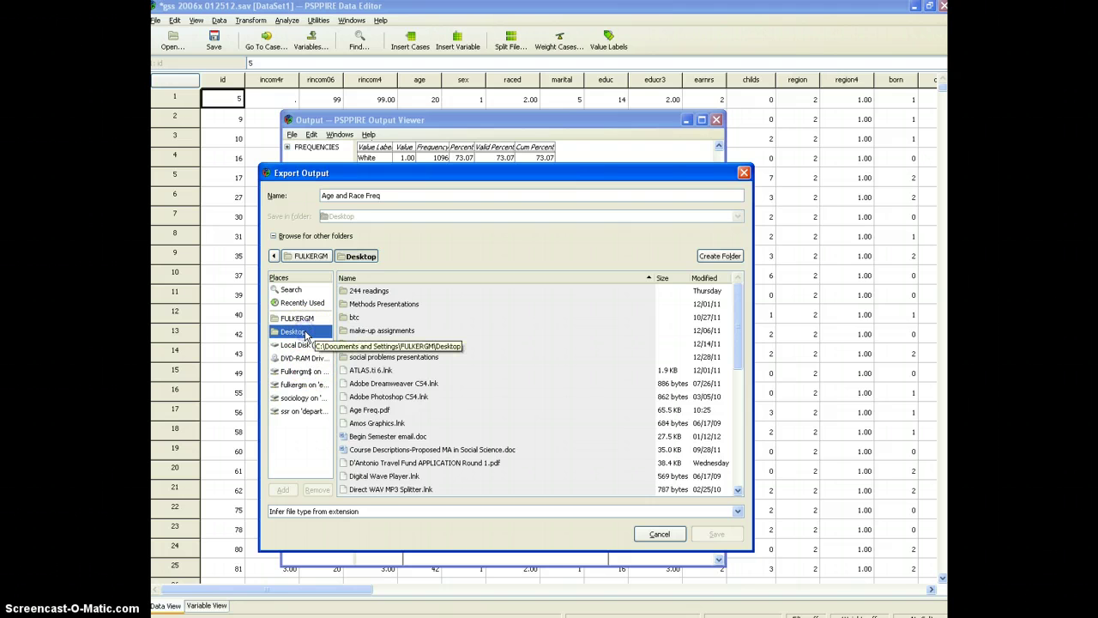
left_click(370, 511)
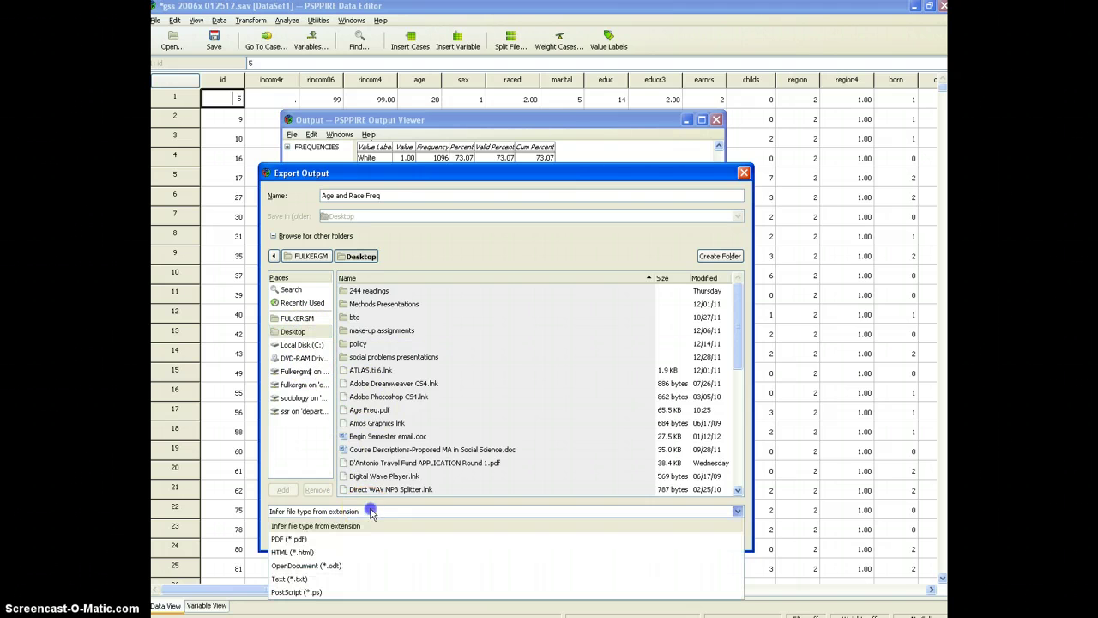
left_click(326, 539)
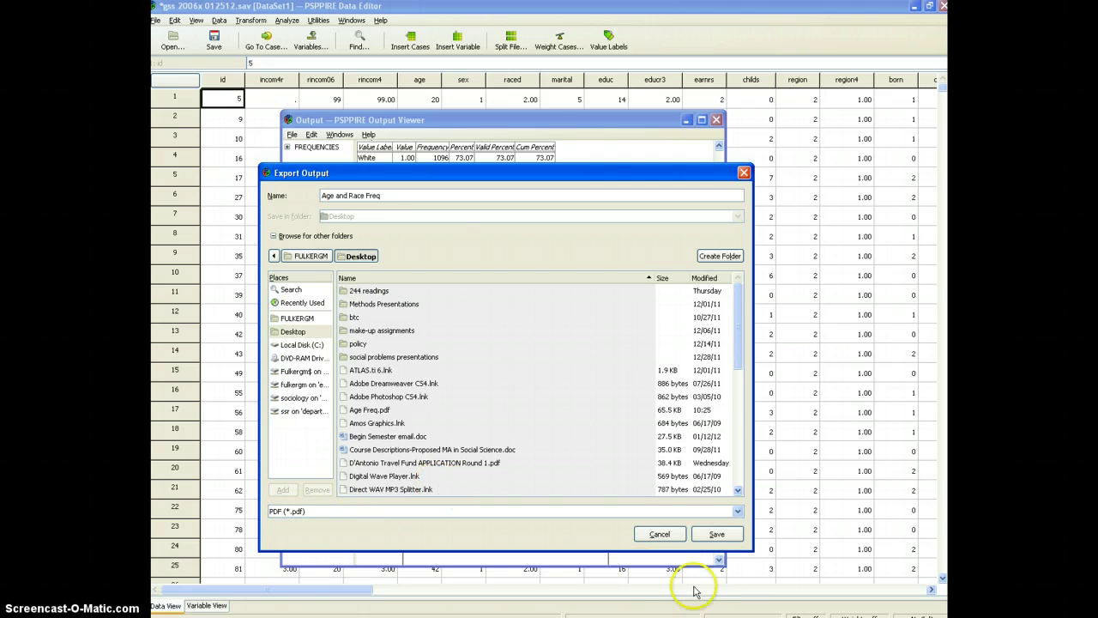
left_click(724, 535)
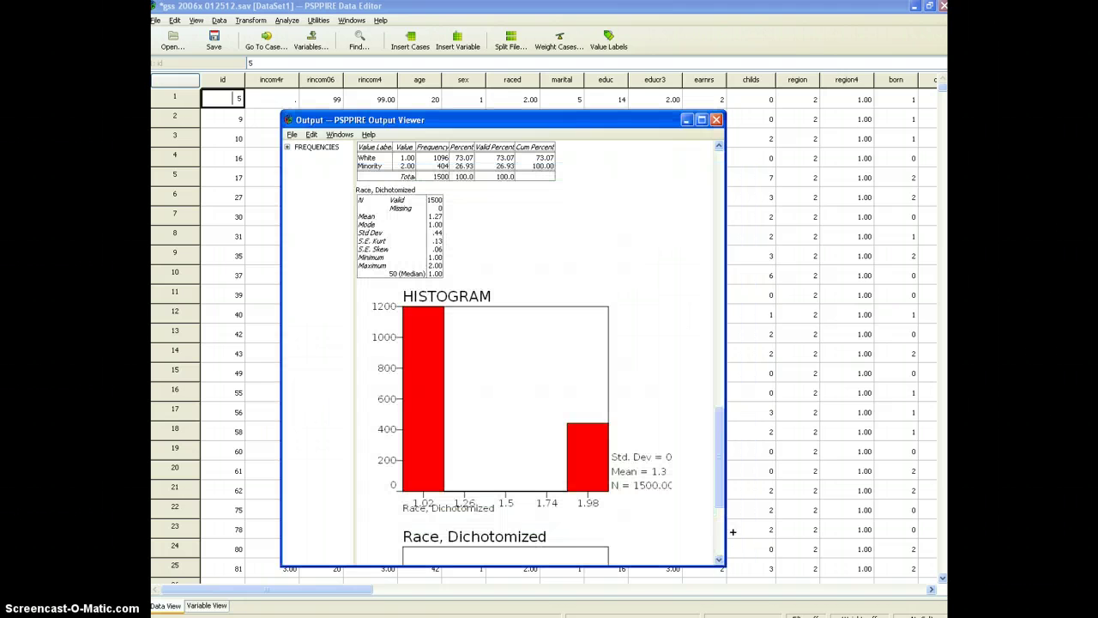
Close the Output Viewer, cancel closing the Data Editor, and minimize it instead
left_click(716, 120)
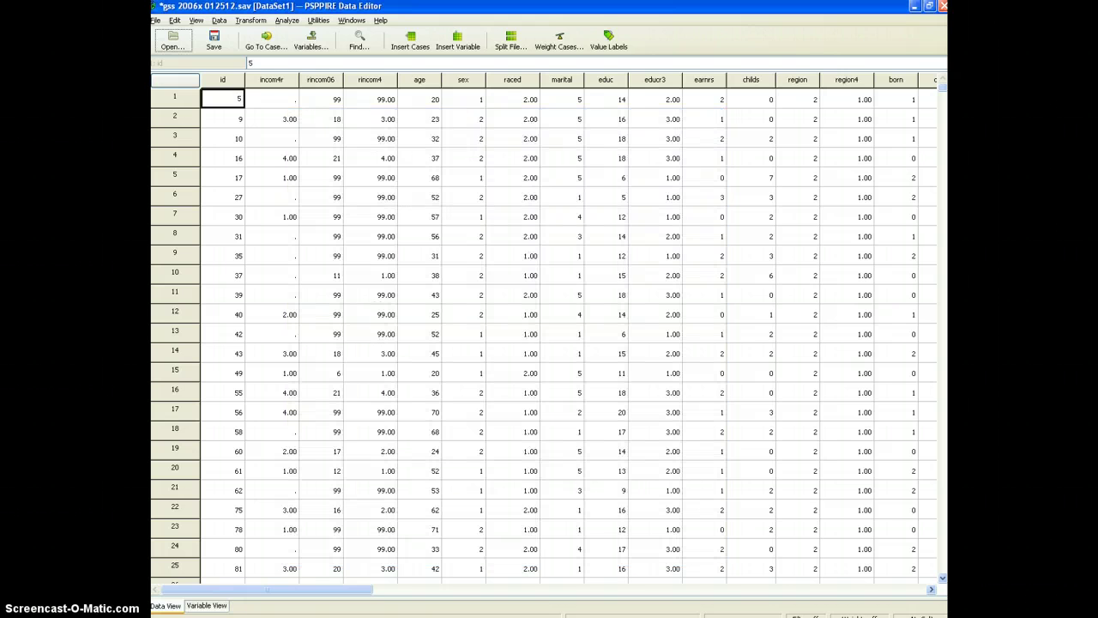
left_click(944, 7)
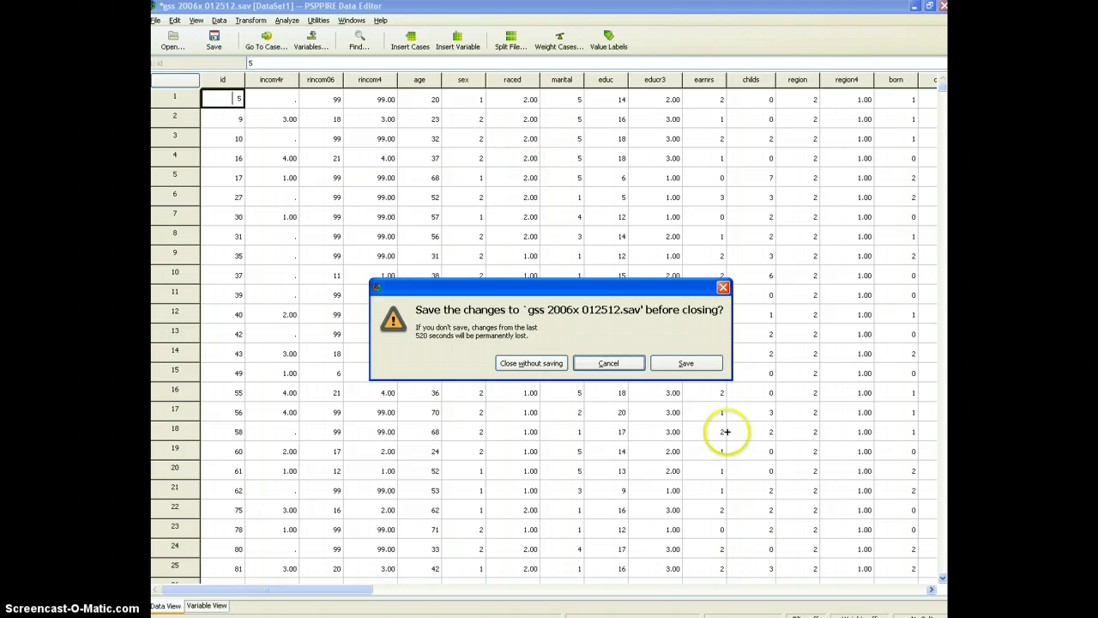
left_click(616, 366)
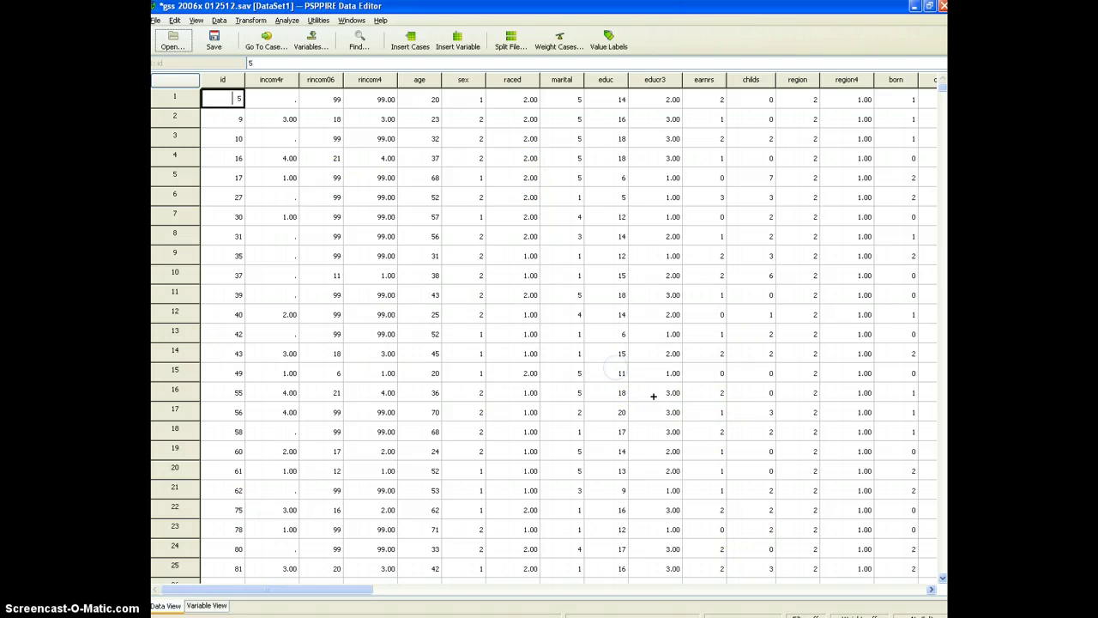
left_click(917, 8)
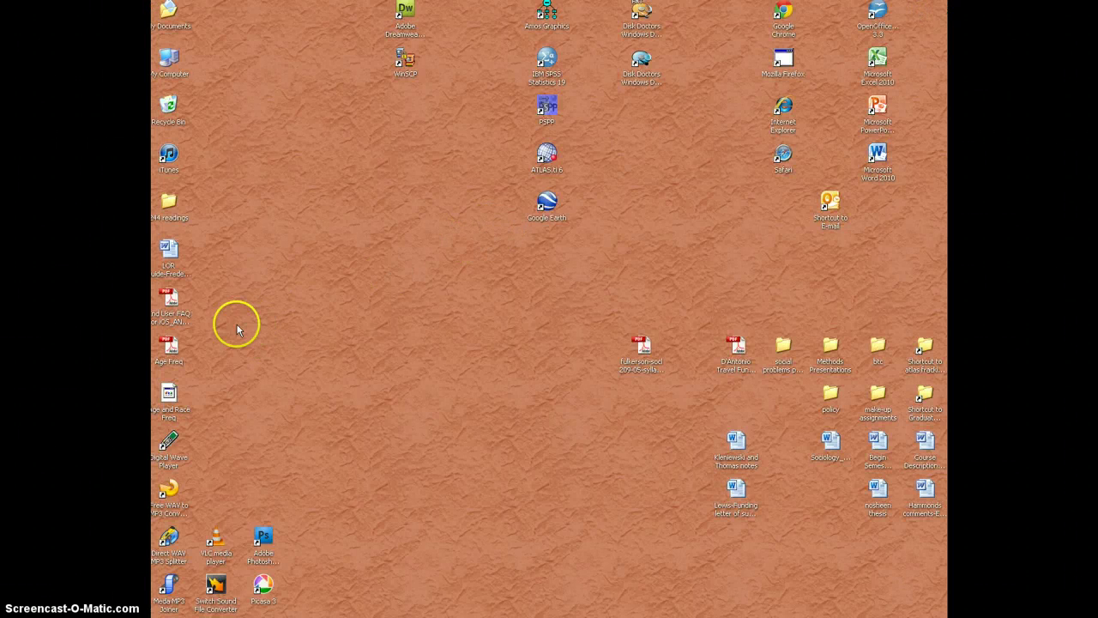
Move Age and Race Freq into open desktop space and rename it Age and Race Freq.pdf
left_click_drag(170, 345, 176, 347)
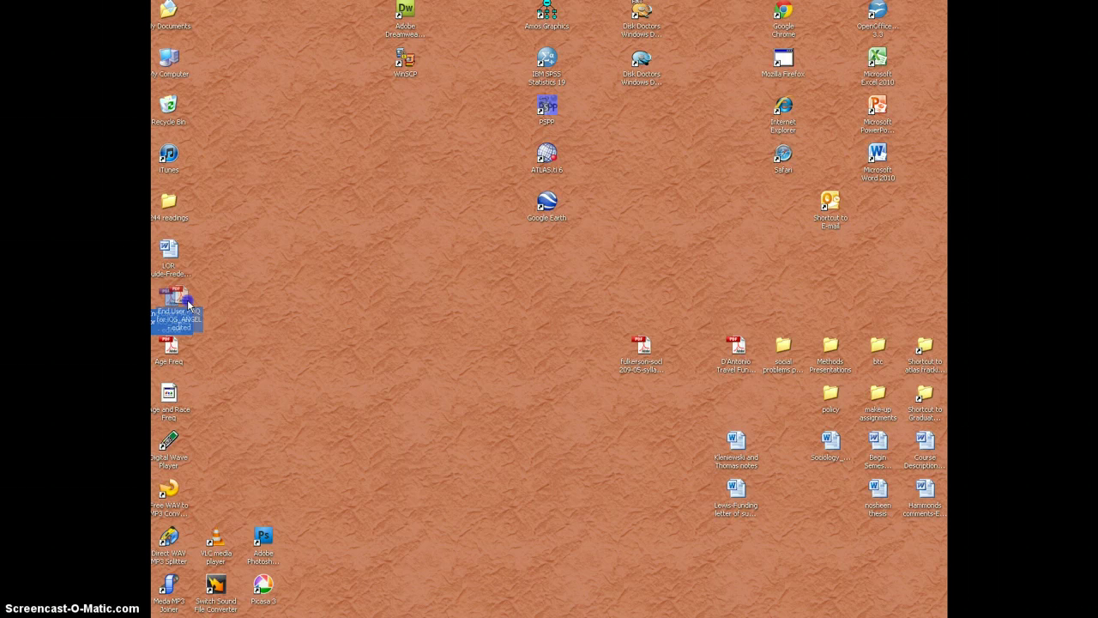
left_click_drag(187, 300, 184, 300)
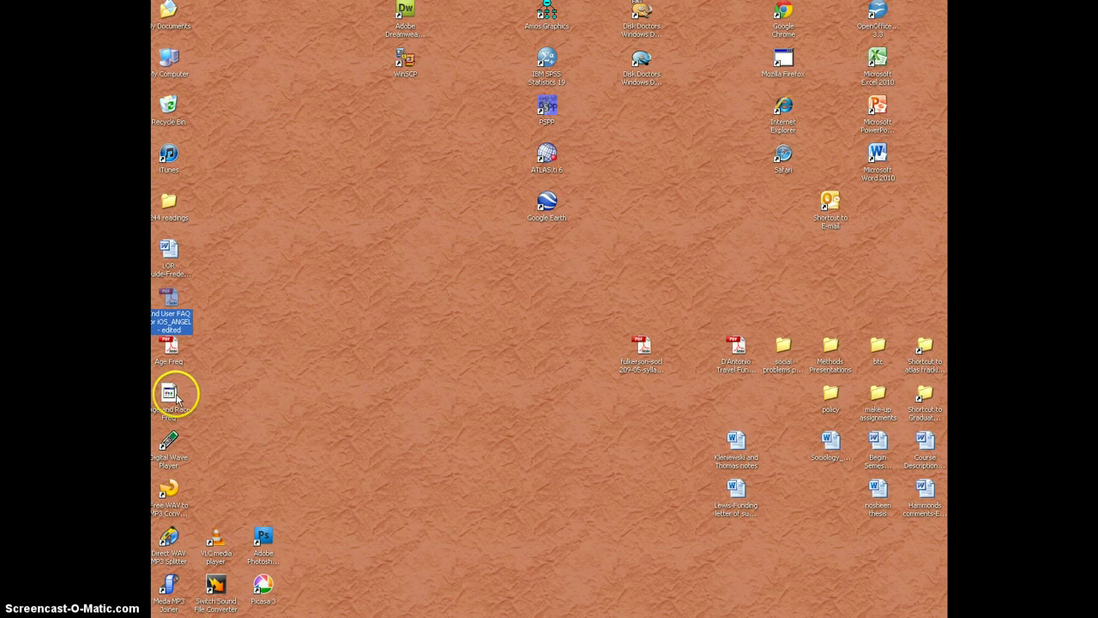
left_click_drag(170, 396, 331, 401)
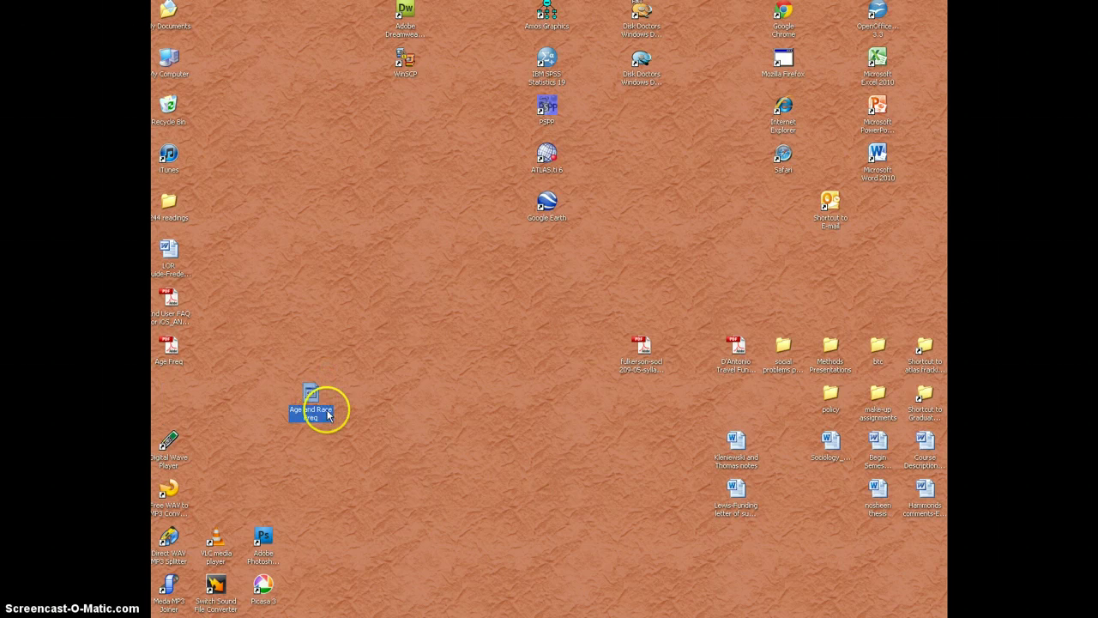
right_click(321, 414)
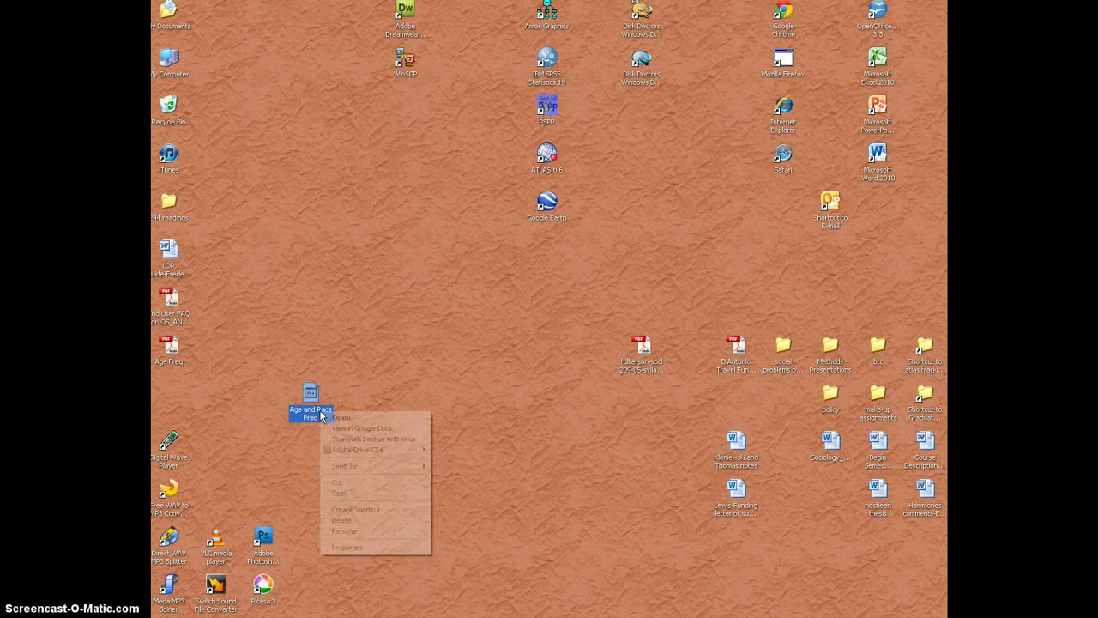
left_click(341, 531)
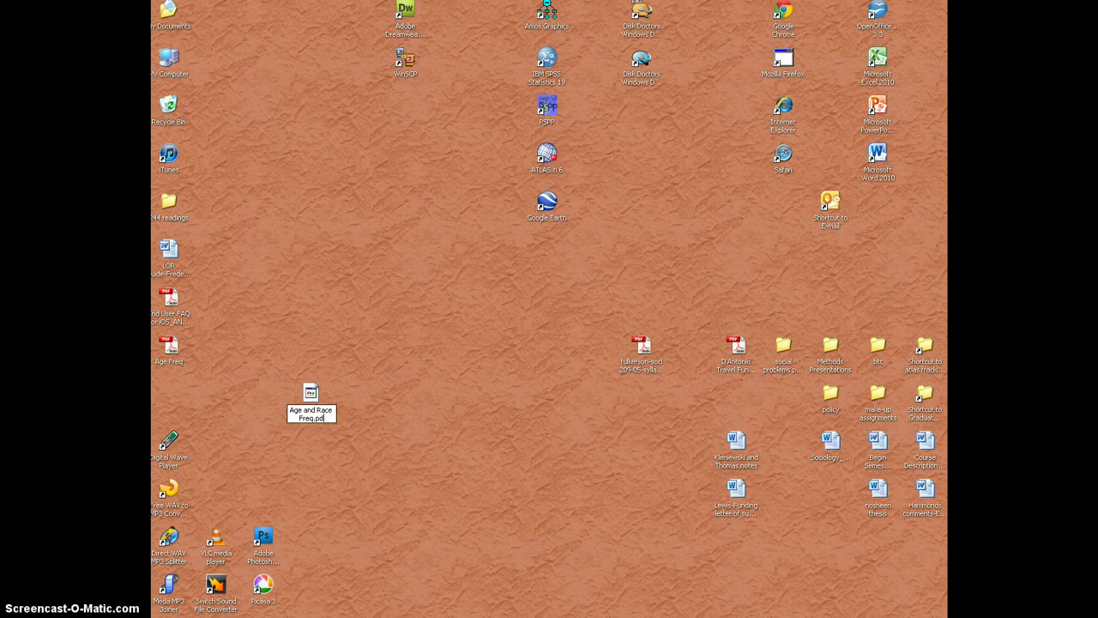
type(".pdf")
key("Return")
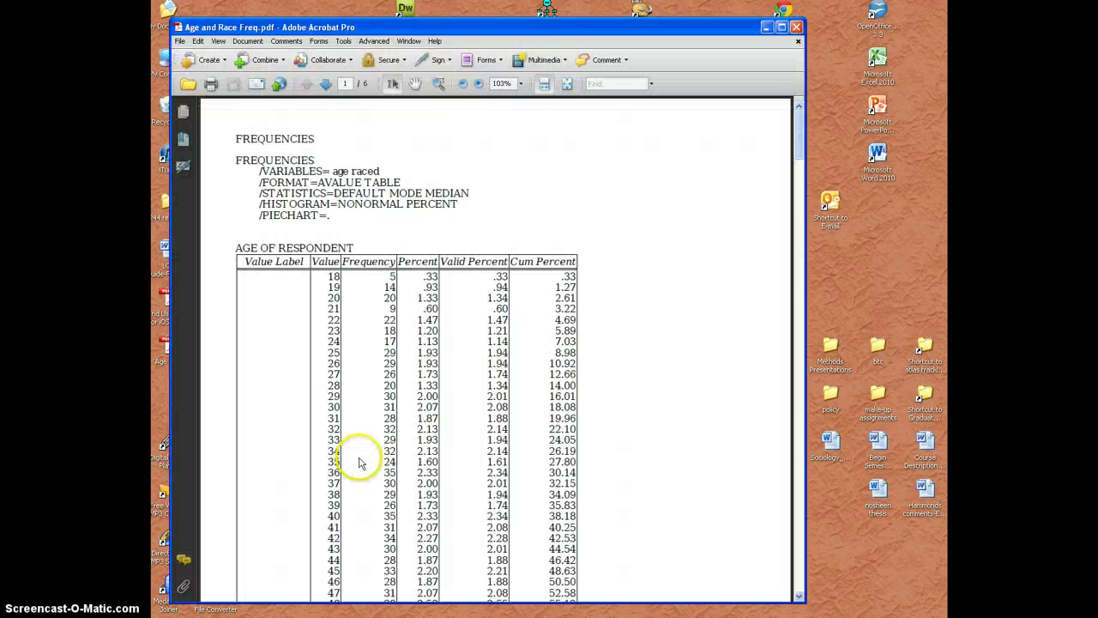
Scroll to the age histogram and select its Mean = 47.5 and N = 1493.00 text
scroll(414, 424, "down", 12)
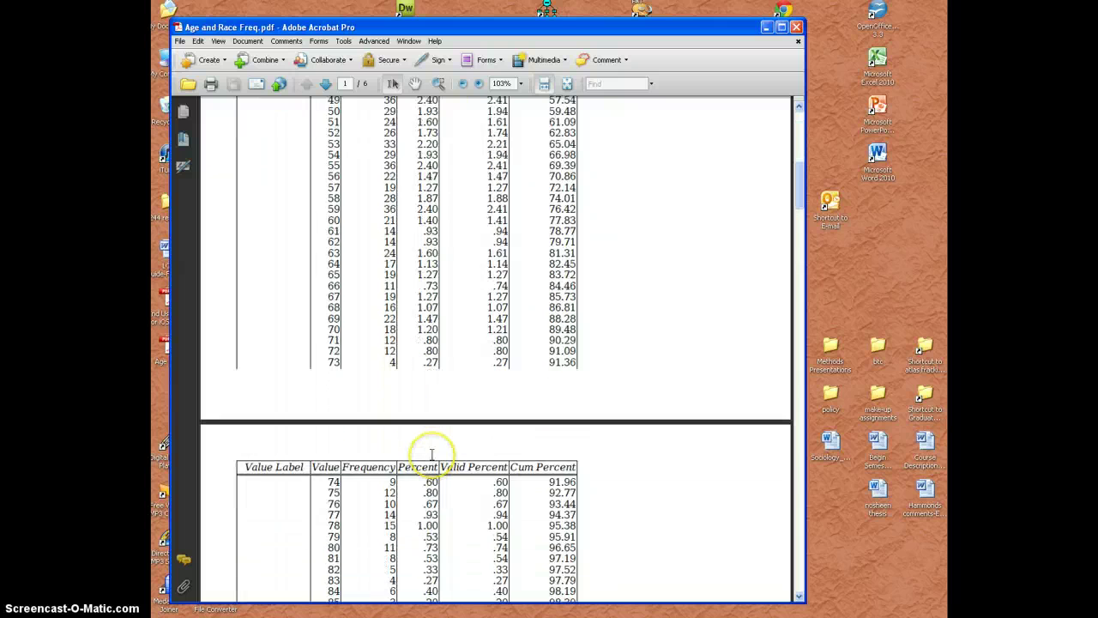
scroll(431, 454, "down", 6)
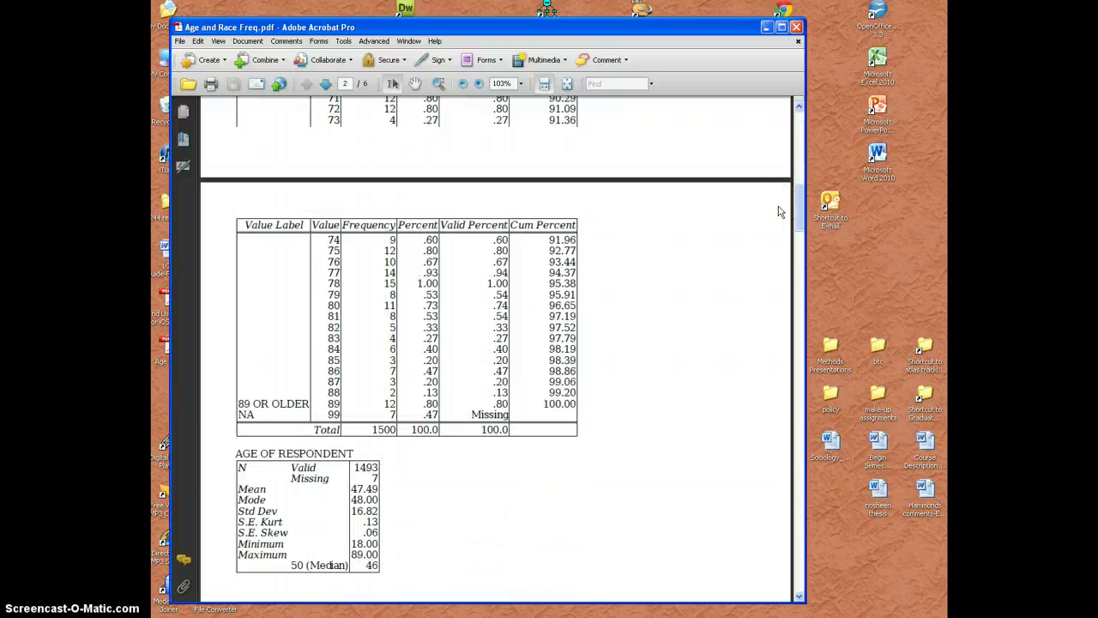
scroll(581, 333, "down", 14)
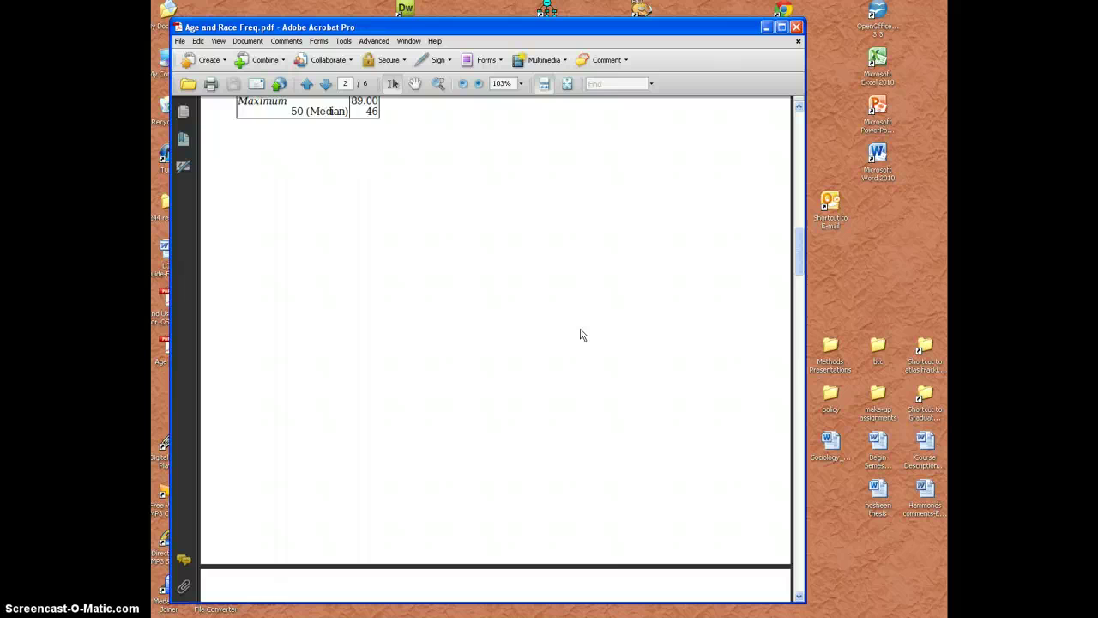
scroll(581, 333, "down", 16)
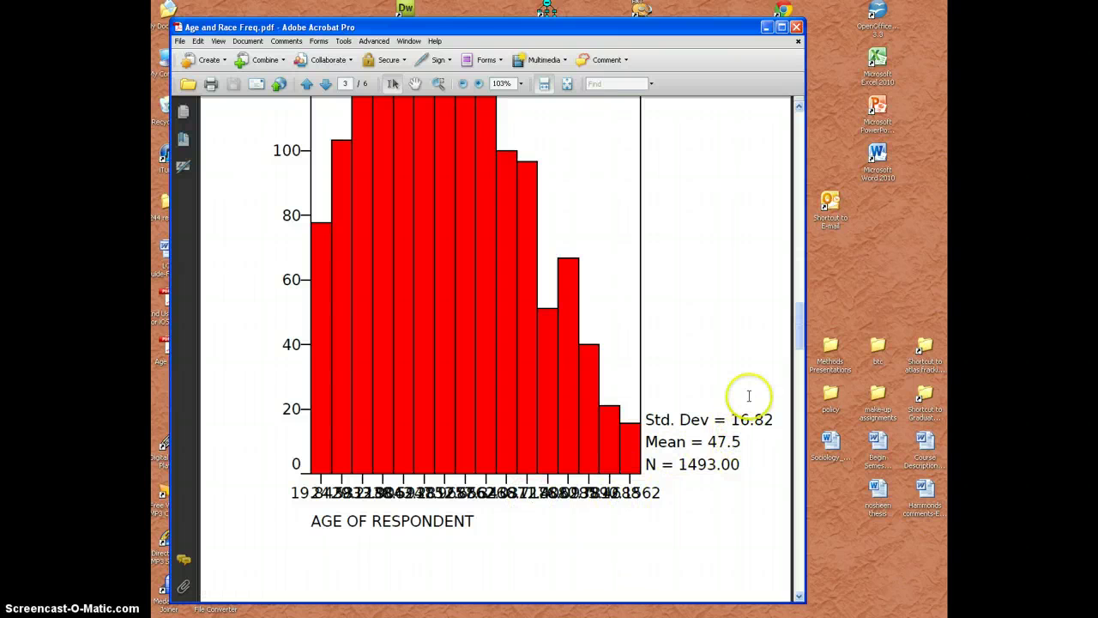
triple_click(734, 441)
left_click(689, 421)
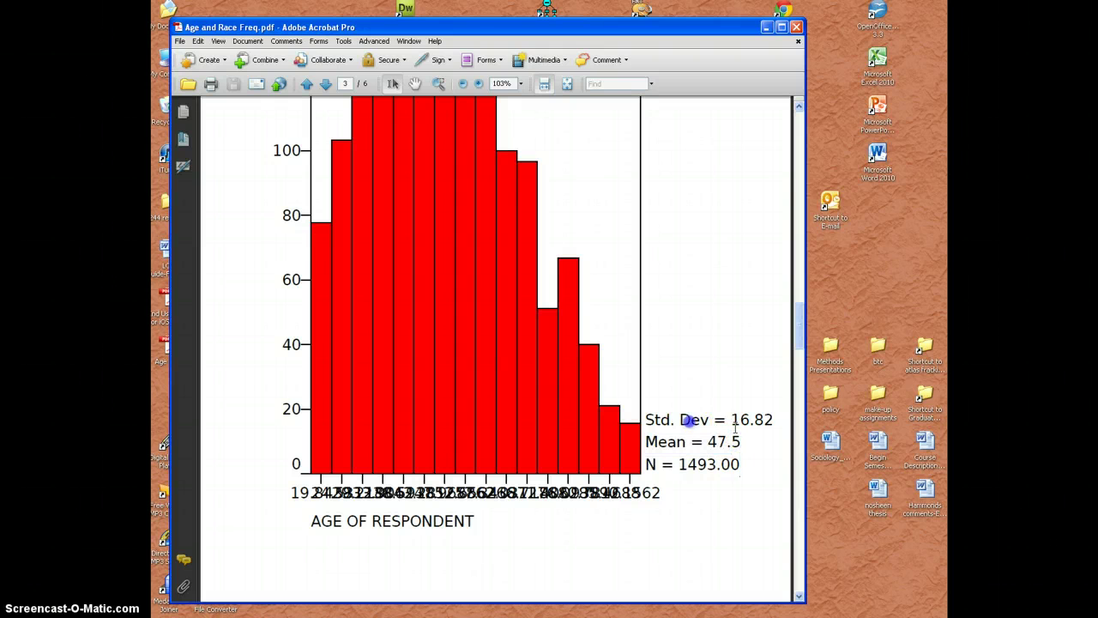
left_click_drag(737, 464, 684, 464)
Scroll through the remaining pages to the race pie chart, then return to page 2
scroll(666, 464, "up", 1)
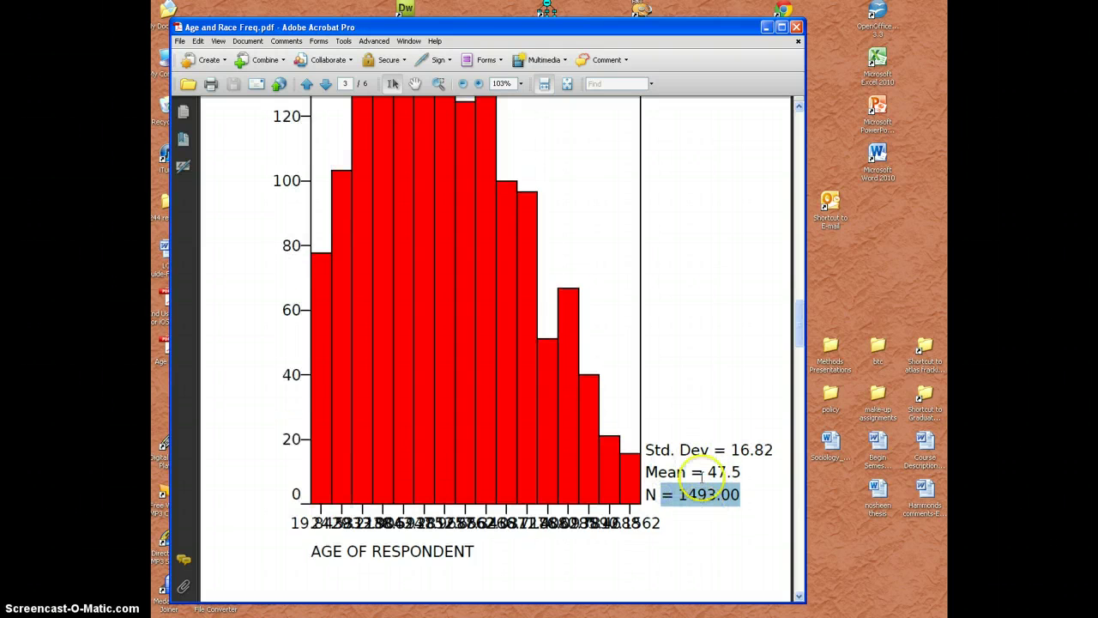
scroll(701, 481, "down", 3)
scroll(697, 475, "down", 3)
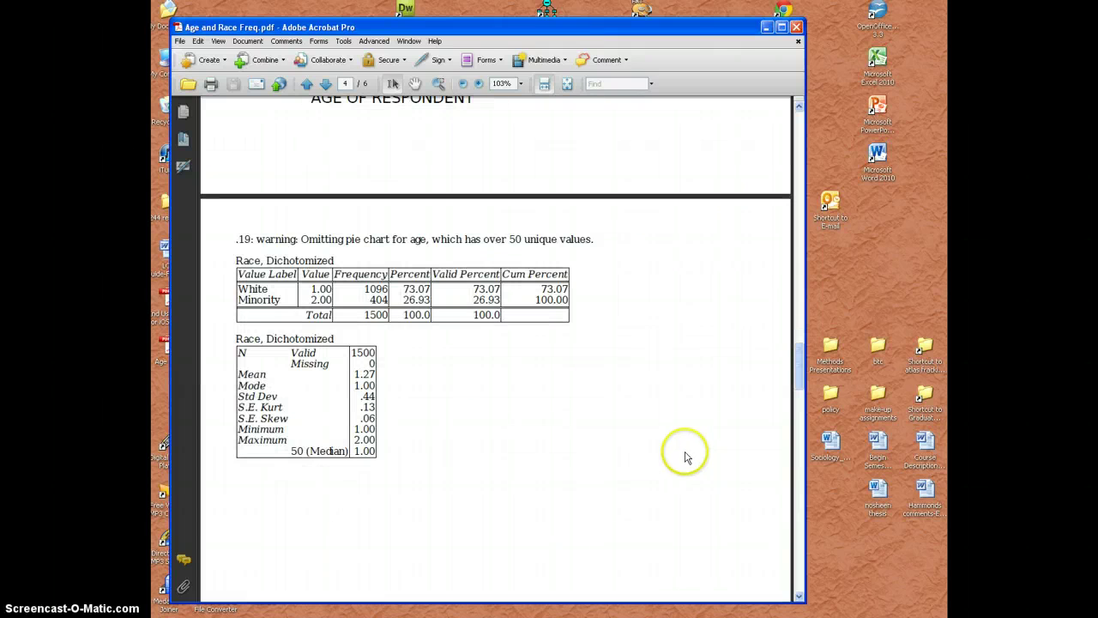
scroll(693, 459, "down", 1)
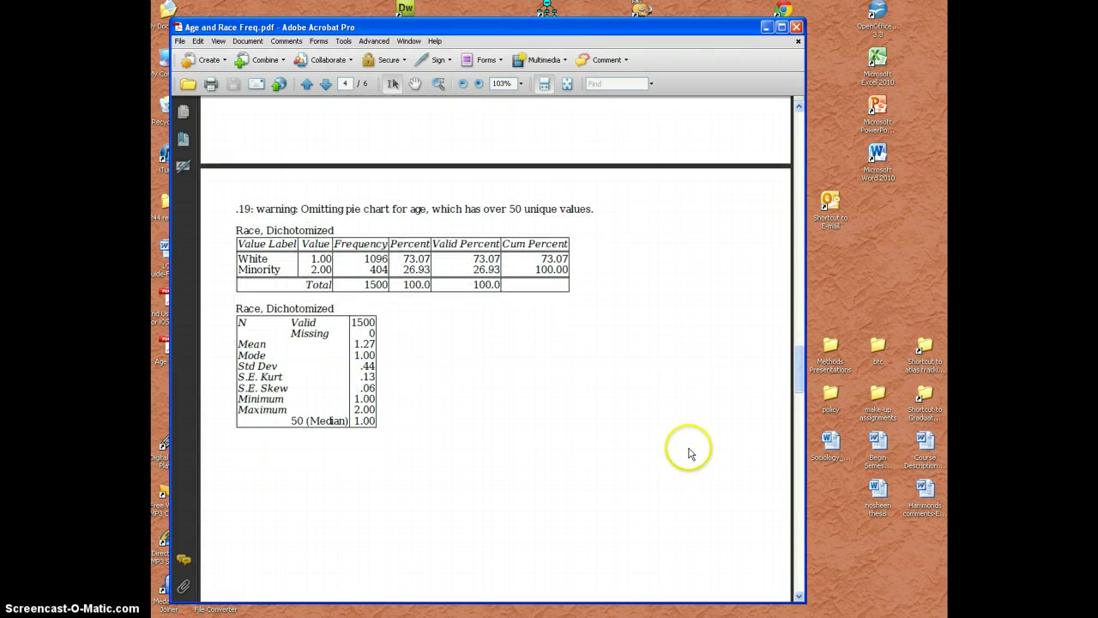
scroll(673, 450, "down", 5)
scroll(636, 448, "down", 20)
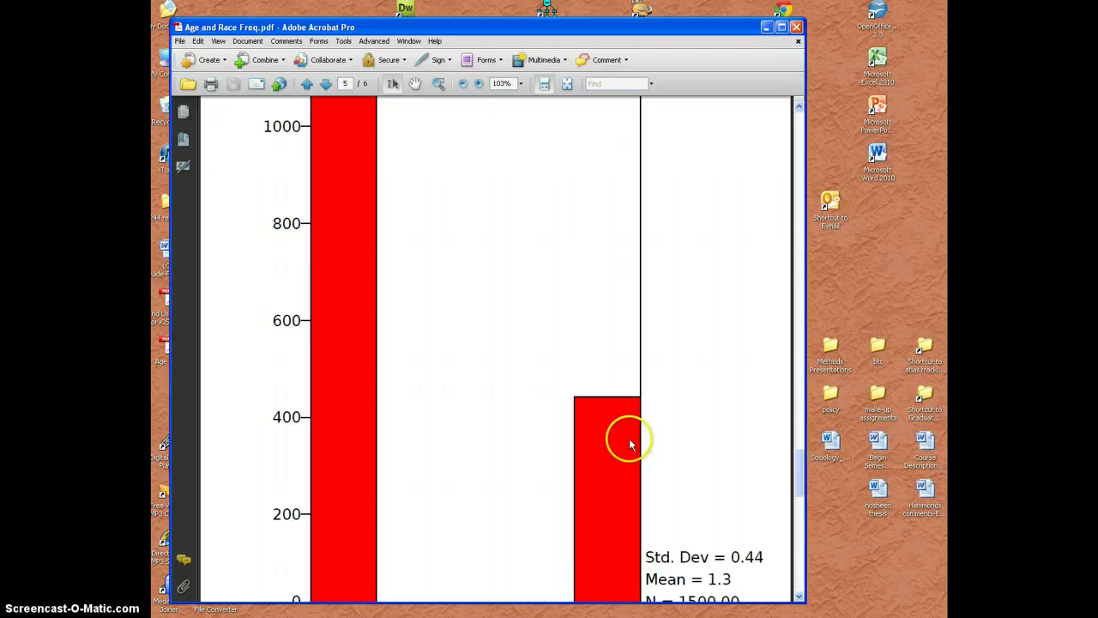
scroll(627, 441, "down", 4)
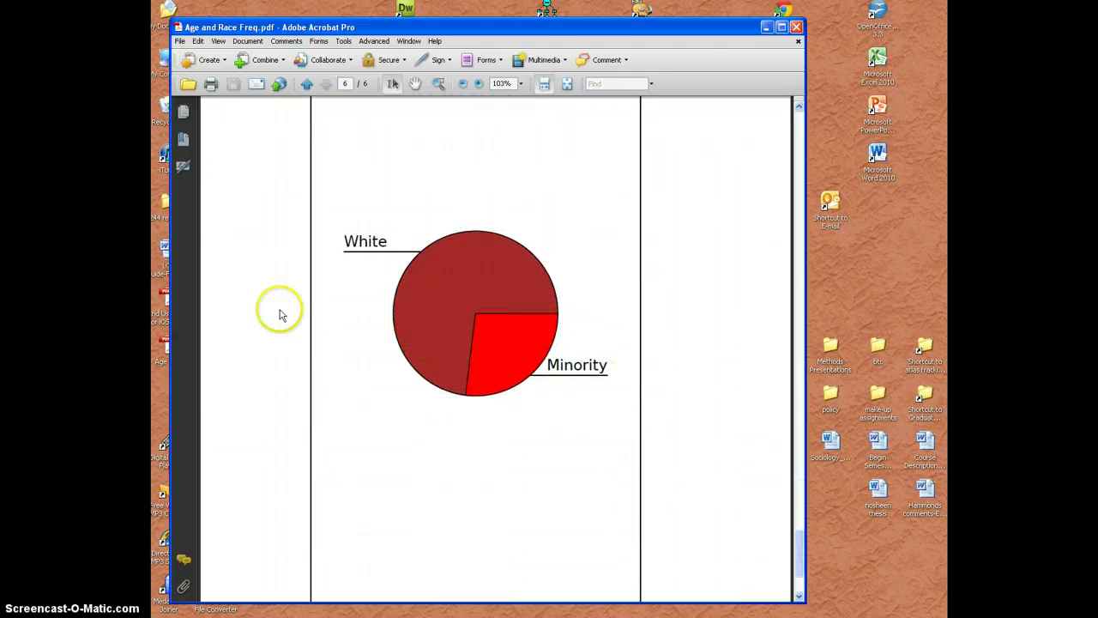
scroll(403, 403, "down", 3)
scroll(436, 407, "up", 3)
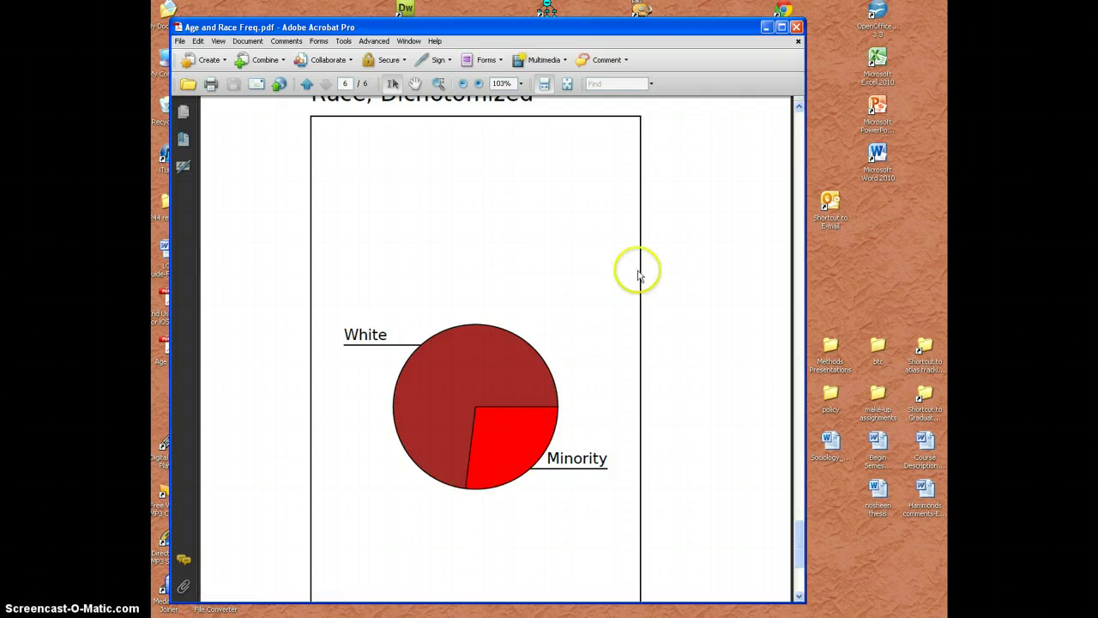
scroll(770, 372, "down", 5)
left_click_drag(804, 552, 803, 216)
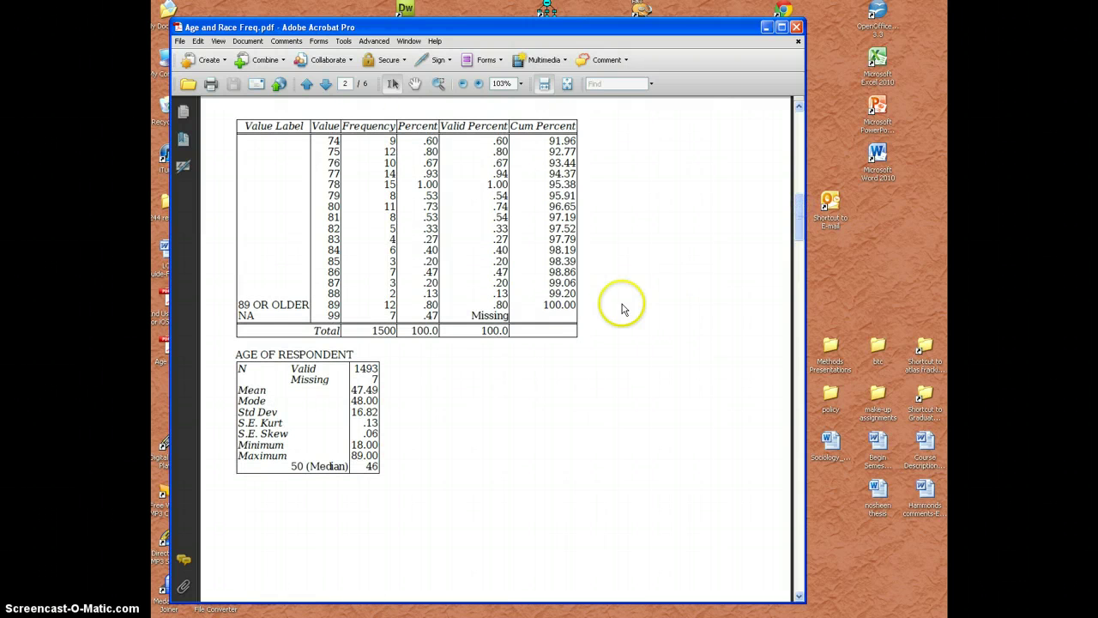